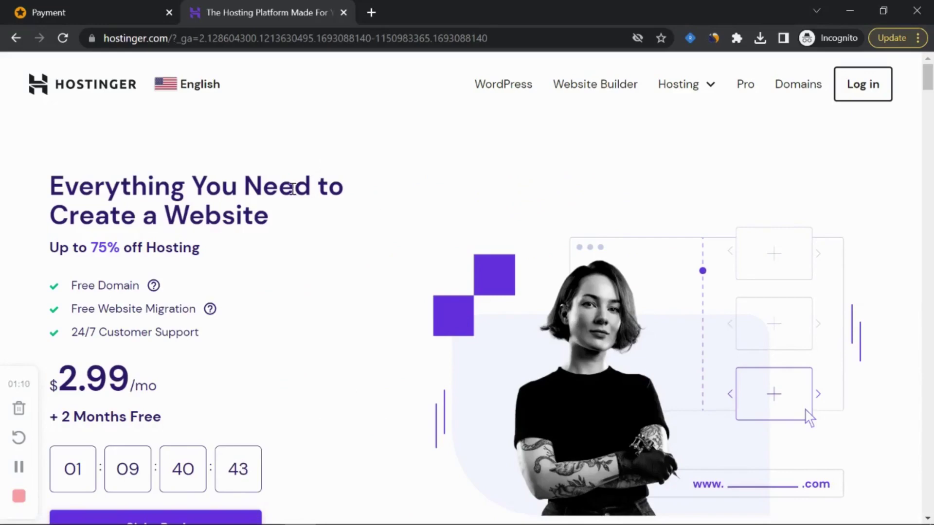
Step: Switch to Photoshop and highlight the Step 1 "Hosting & Domain Name" text on the lesson slide
click(674, 514)
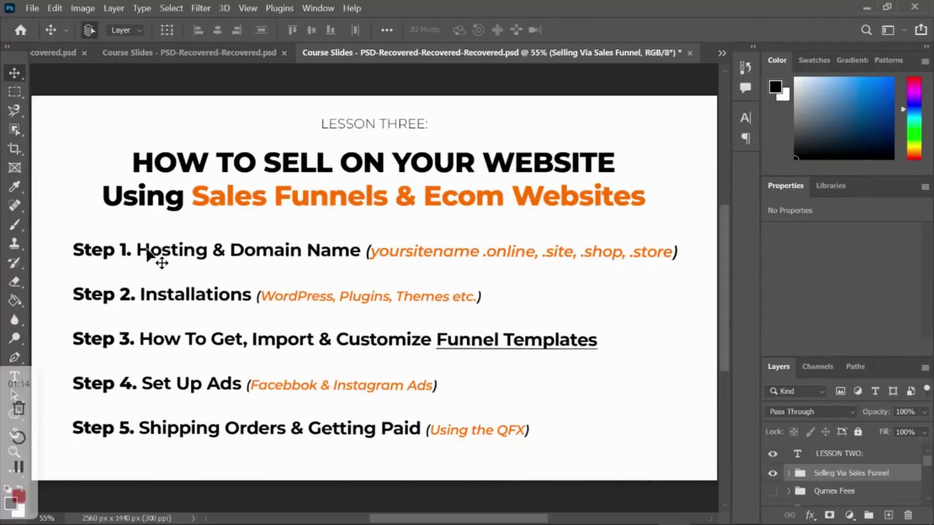
key(t)
drag(137, 250, 384, 252)
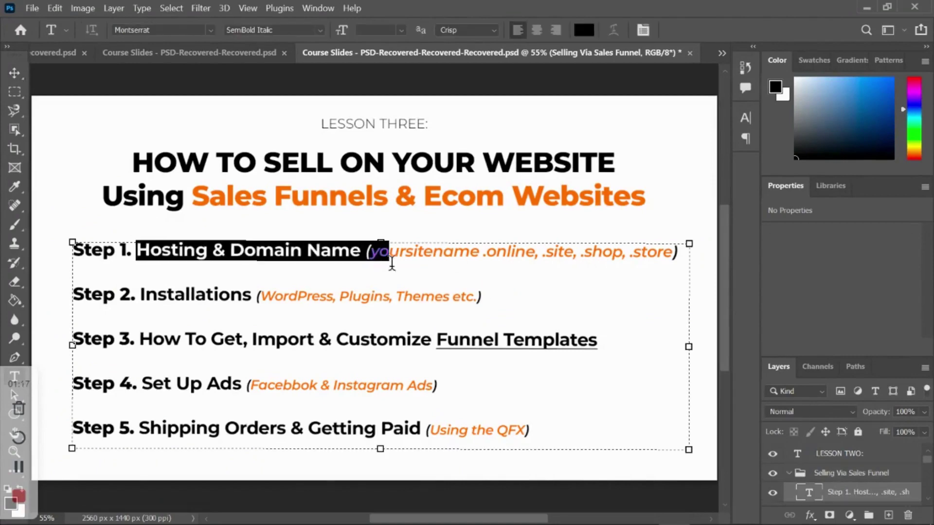
Step: Switch back to the Hostinger home page in the browser and review its free domain offer and main headline
click(298, 514)
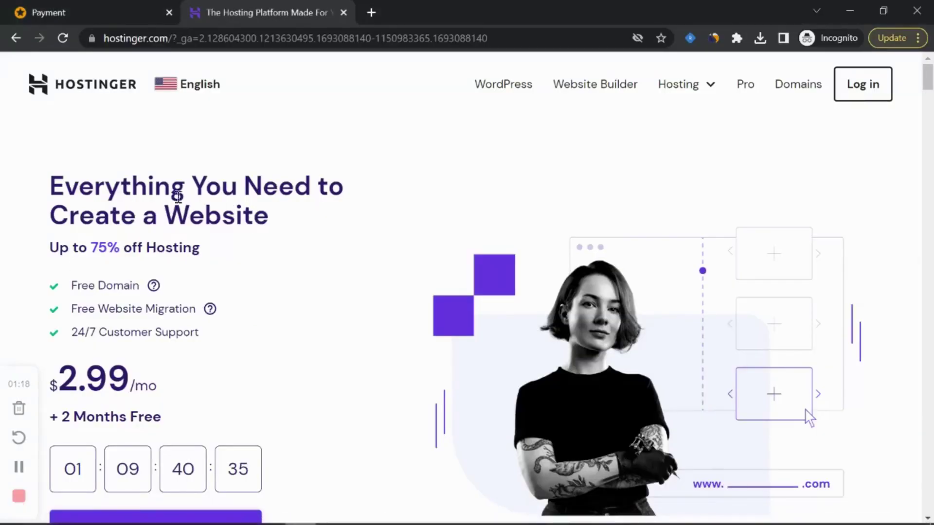
drag(74, 282, 136, 283)
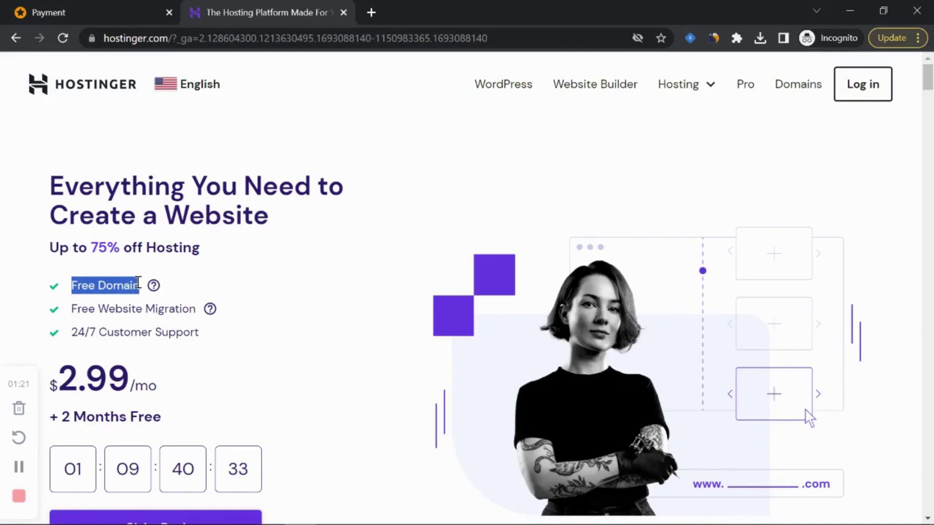
drag(53, 181, 42, 203)
click(272, 216)
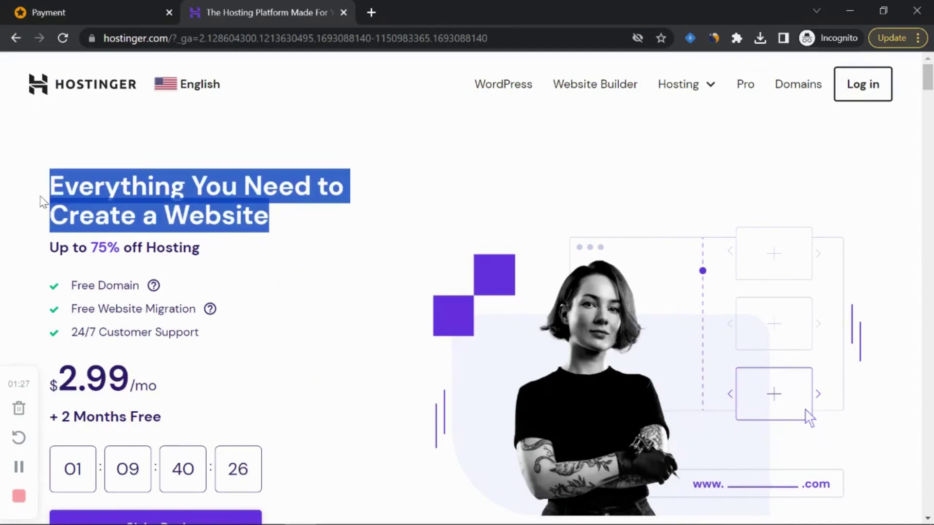
click(66, 194)
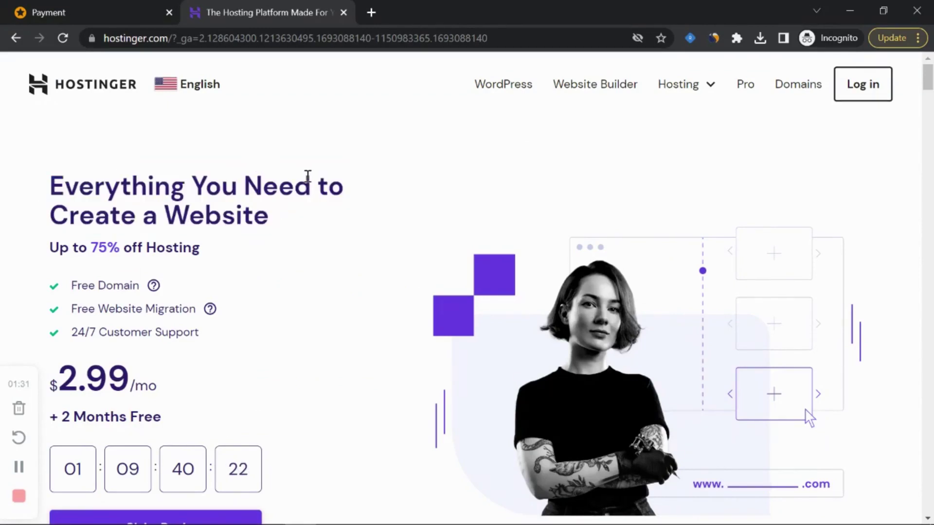
Step: Review the advertised monthly hosting price and claim the deal to reach the web hosting plans
scroll(314, 175, down, 5)
scroll(292, 168, up, 5)
scroll(185, 245, down, 2)
drag(58, 313, 152, 302)
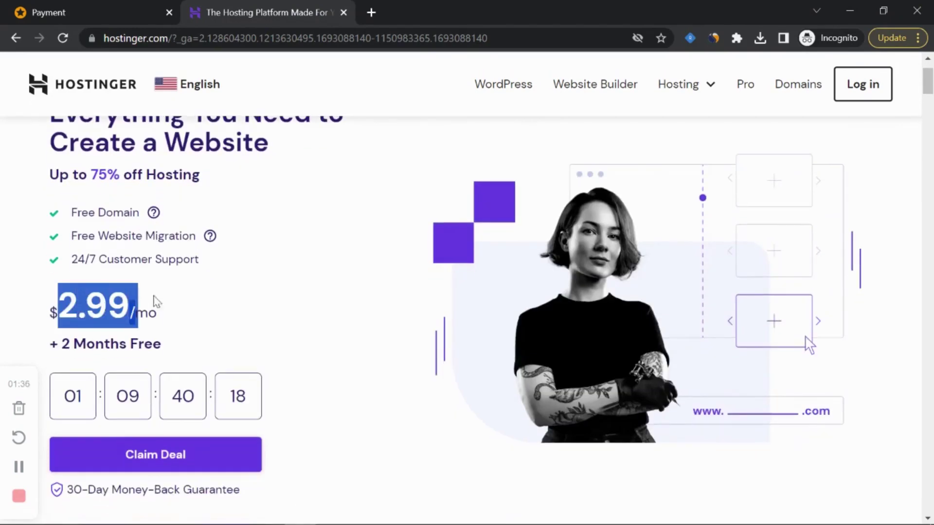
scroll(166, 292, down, 3)
click(200, 305)
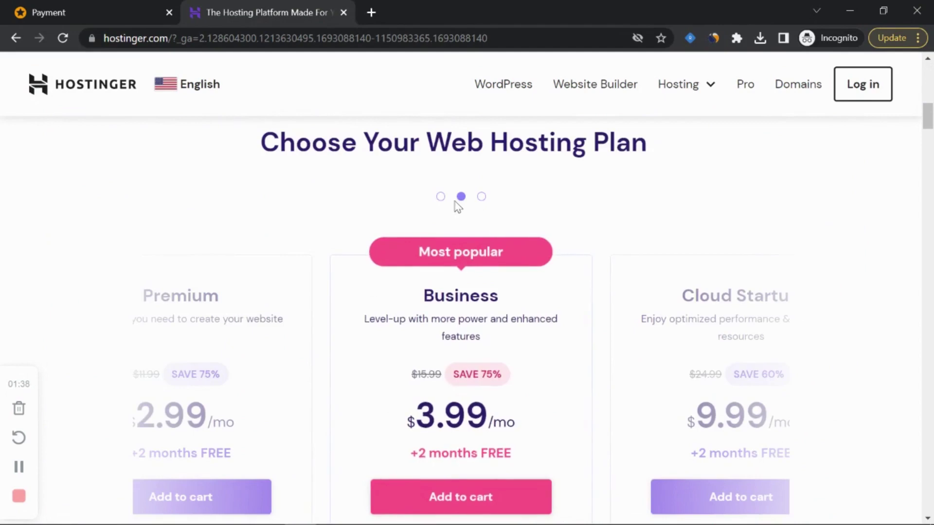
Step: Bring the Premium plan to the front of the web hosting plans and review its name and description
click(441, 197)
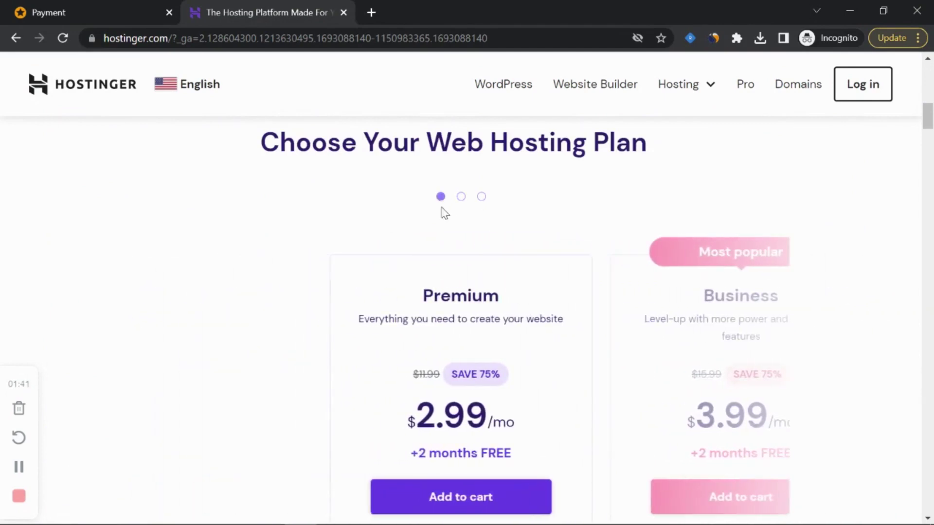
scroll(441, 214, down, 3)
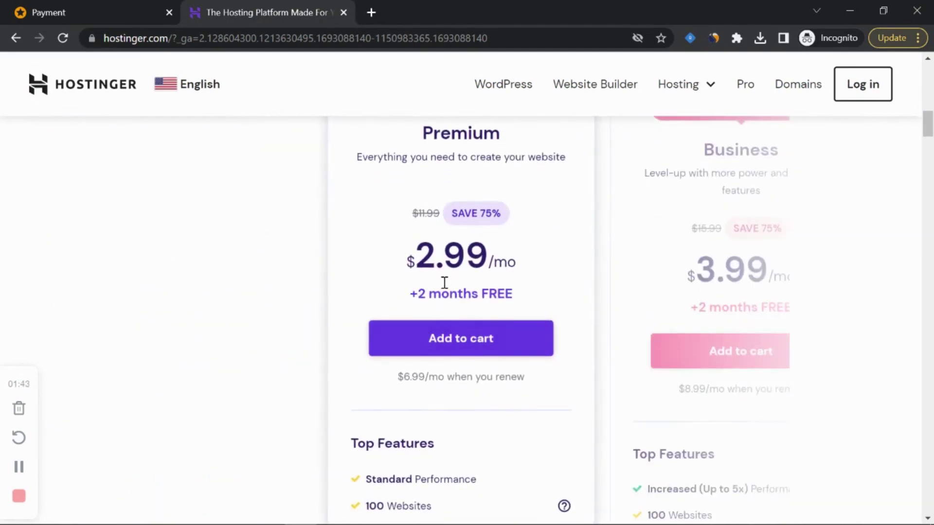
scroll(426, 224, up, 2)
drag(424, 208, 531, 210)
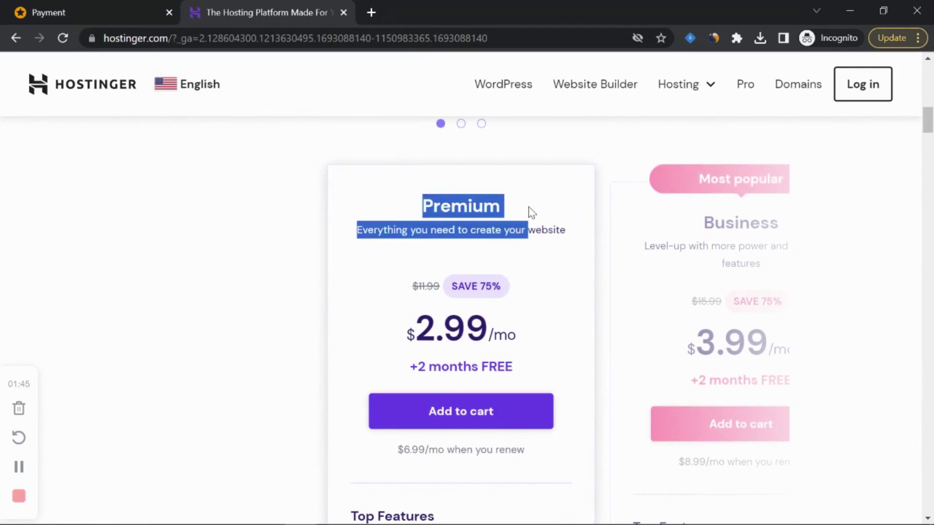
scroll(540, 212, up, 2)
Step: Examine the Premium plan's top features, including performance, the number of websites and the free SSL
scroll(527, 277, down, 6)
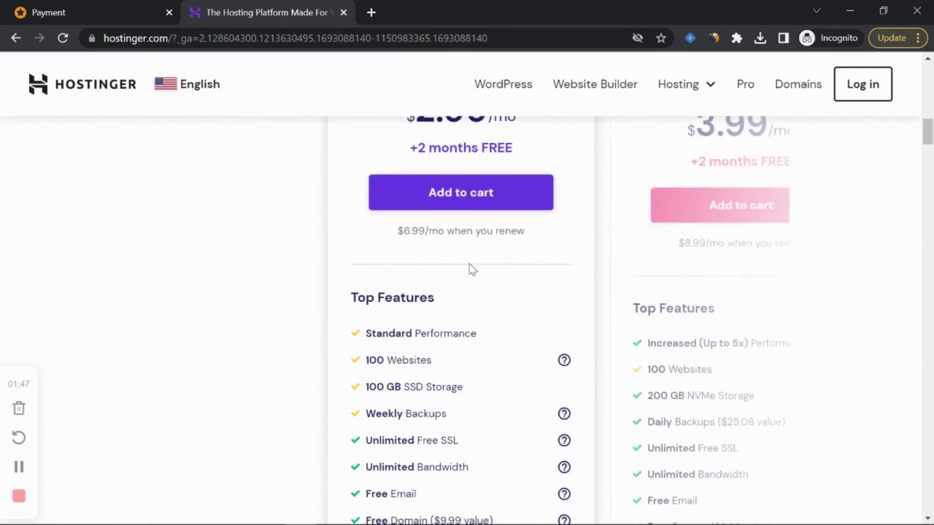
drag(369, 334, 483, 340)
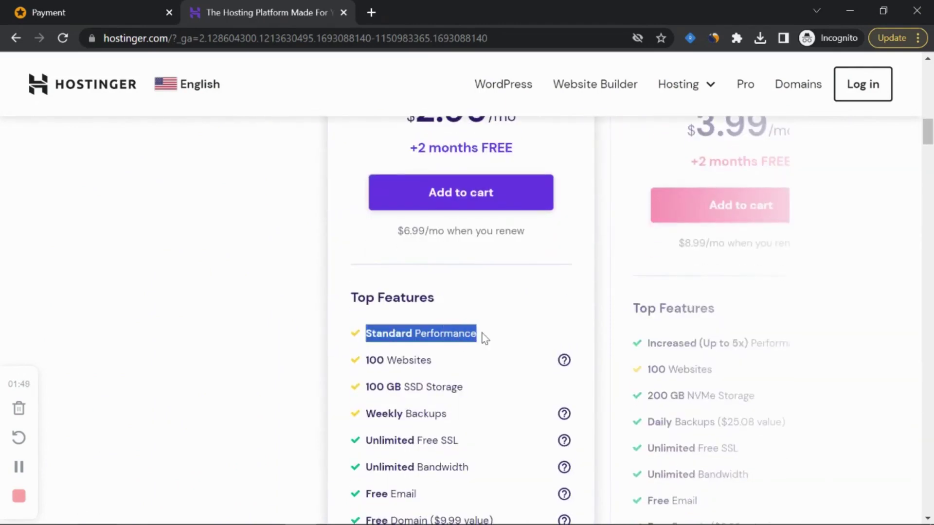
scroll(460, 309, down, 2)
drag(445, 285, 368, 296)
scroll(391, 290, down, 2)
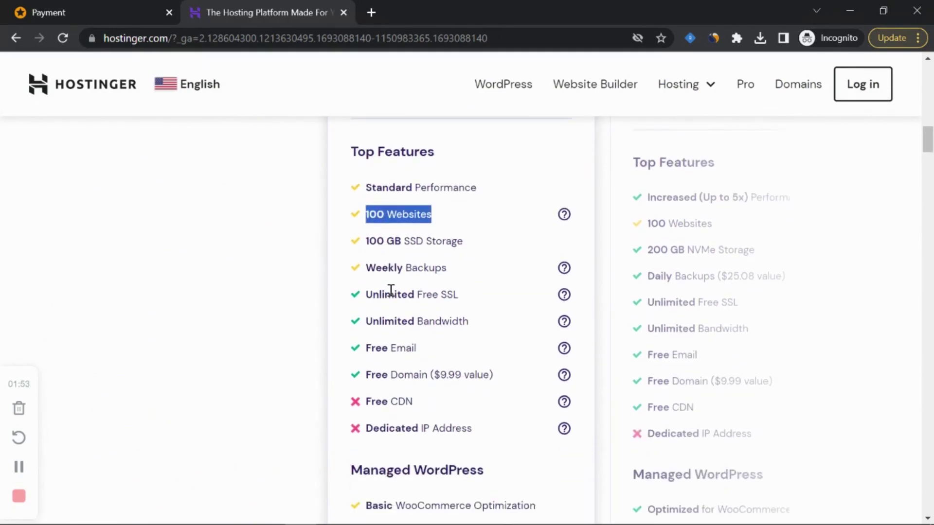
drag(459, 295, 374, 296)
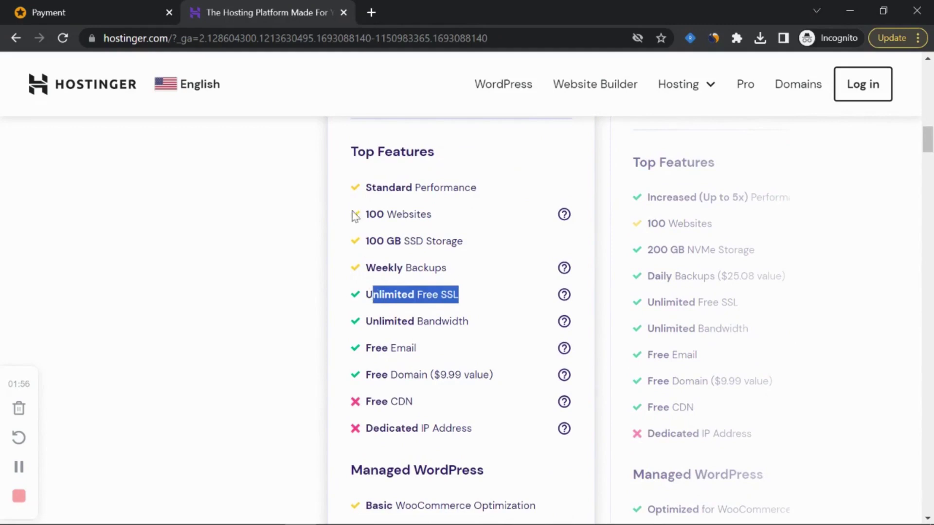
drag(376, 214, 430, 214)
drag(473, 295, 381, 295)
click(416, 297)
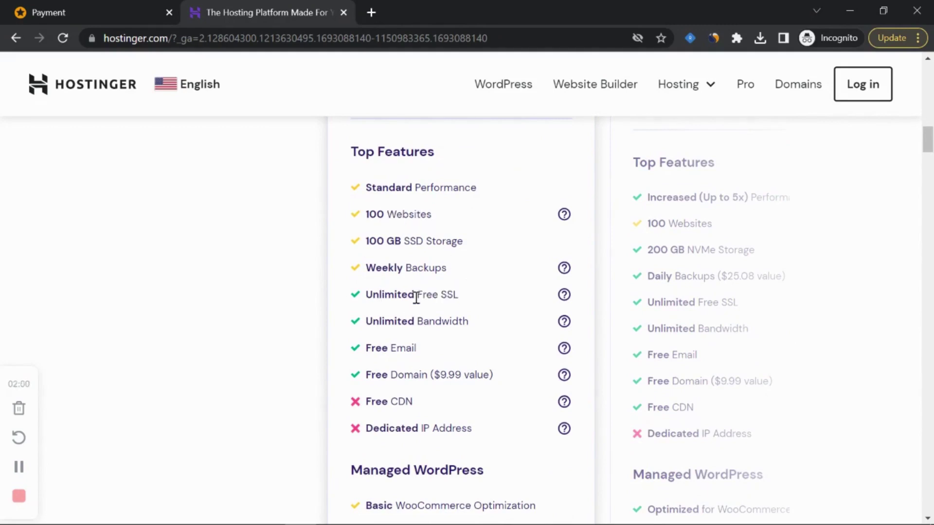
drag(419, 294, 459, 292)
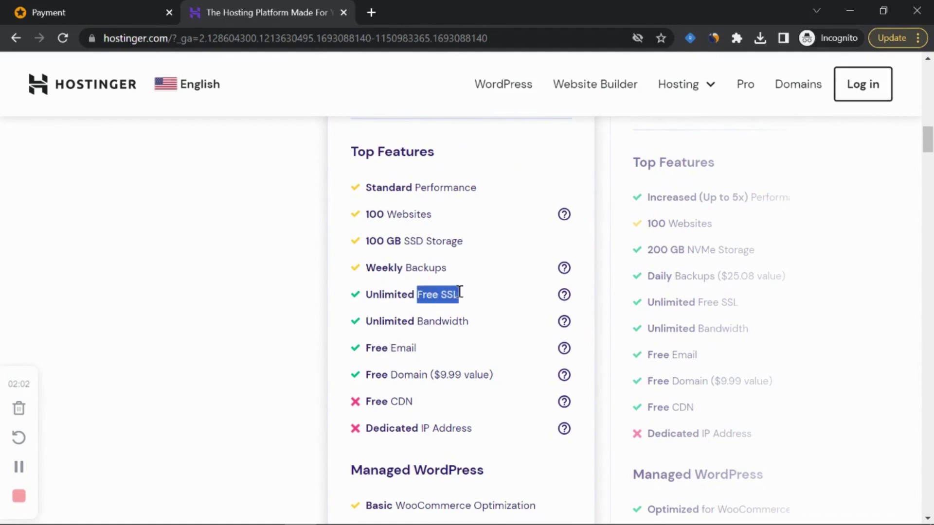
Step: Look through the Premium plan's remaining features and the rest of the page, ending back at the Premium plan
scroll(460, 290, down, 20)
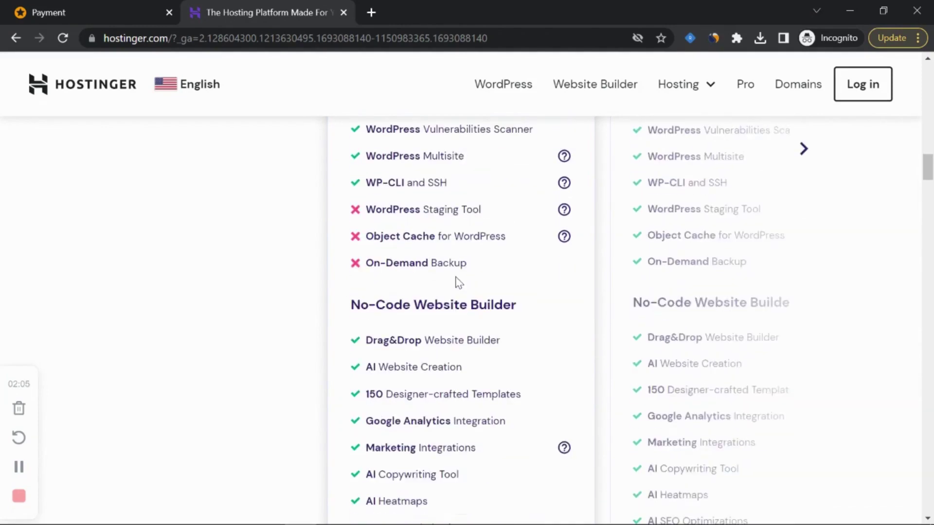
scroll(457, 277, up, 20)
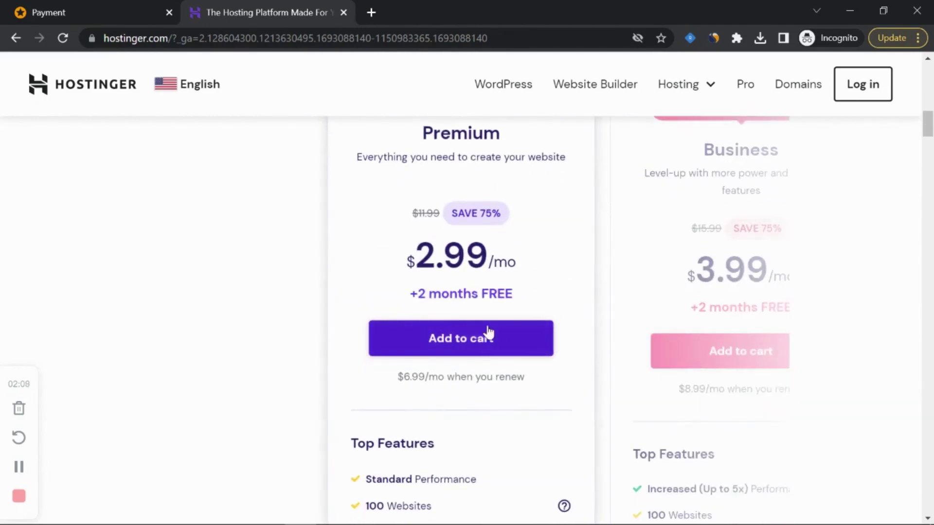
scroll(857, 161, down, 20)
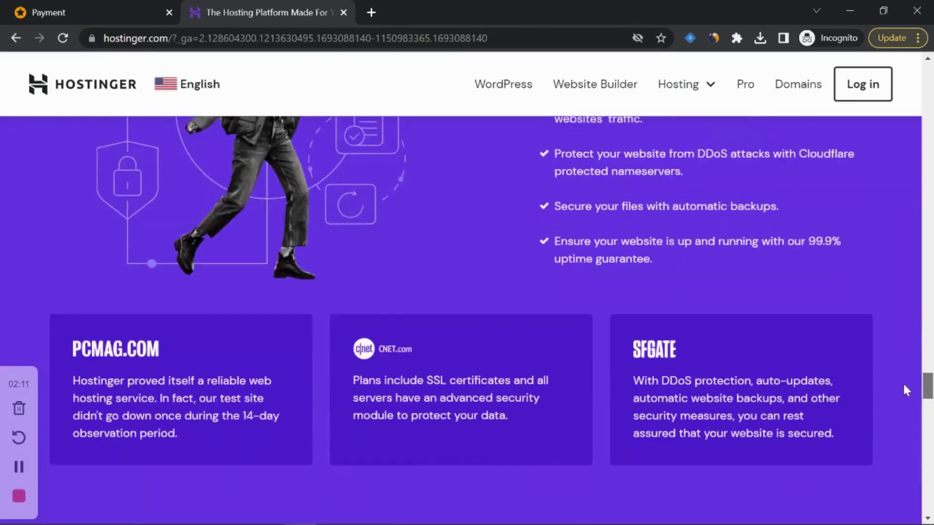
drag(903, 384, 908, 121)
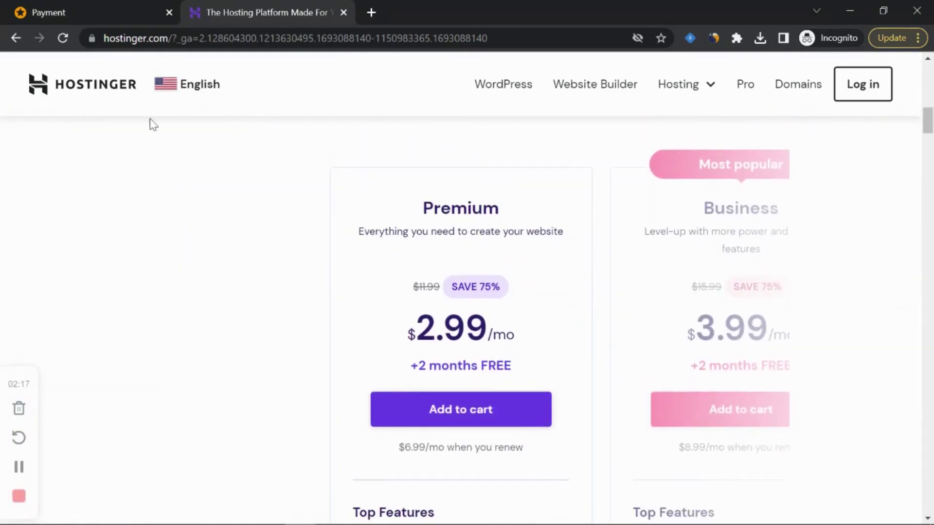
Step: Switch to the Hostinger account panel and examine the existing Premium Web Hosting plan on its Hosting page
click(270, 514)
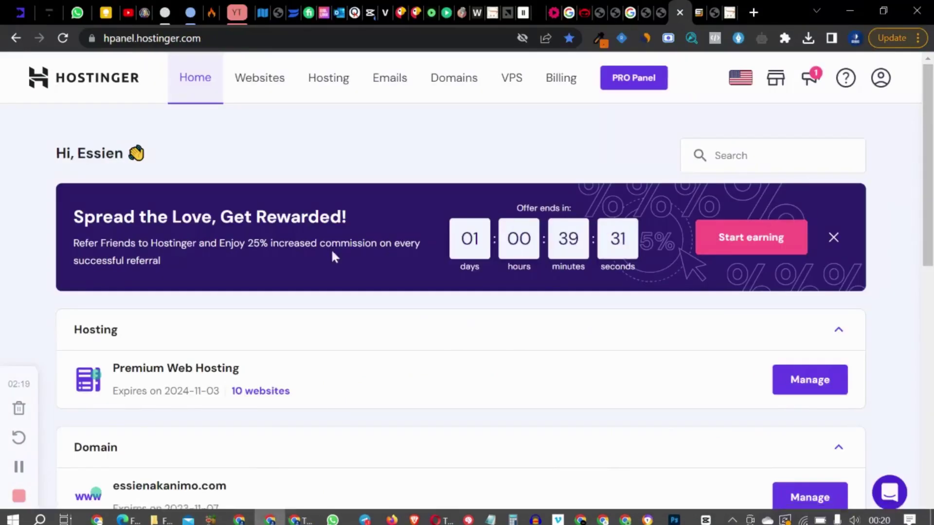
drag(68, 155, 129, 155)
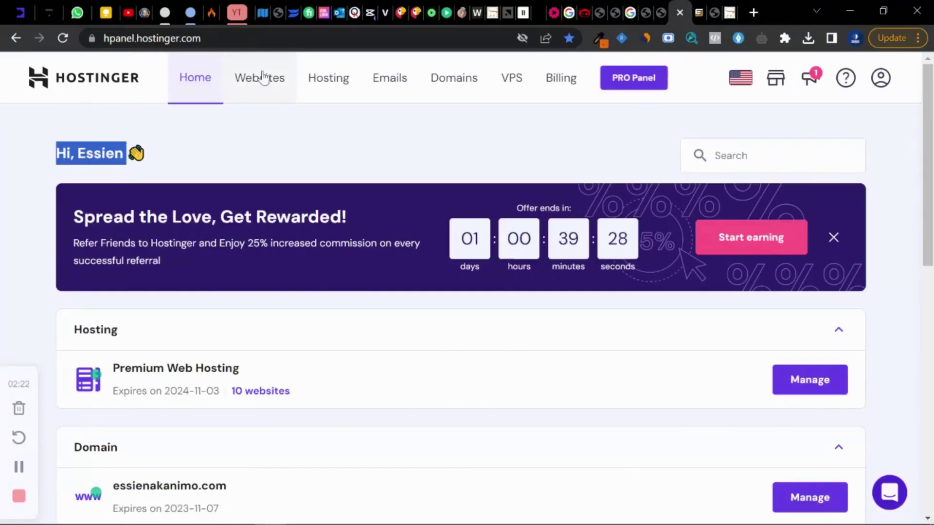
click(321, 81)
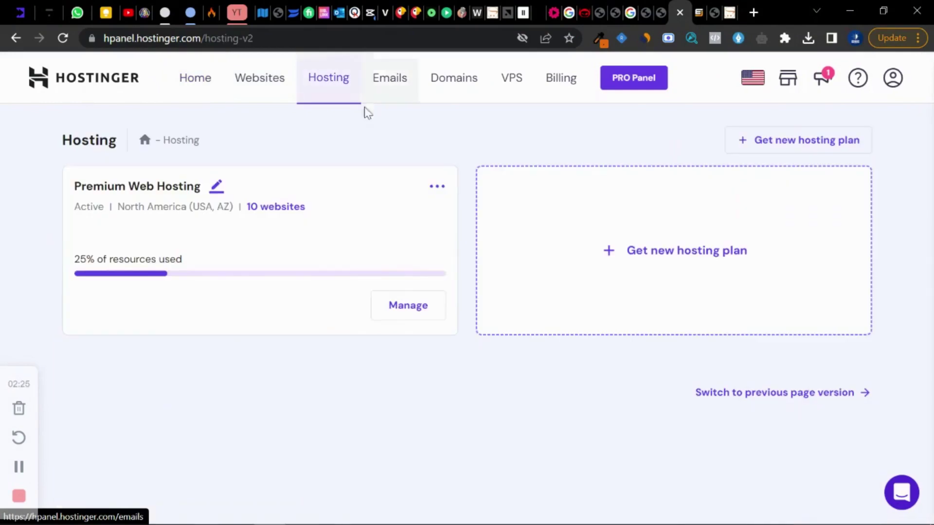
drag(323, 218, 49, 206)
click(108, 185)
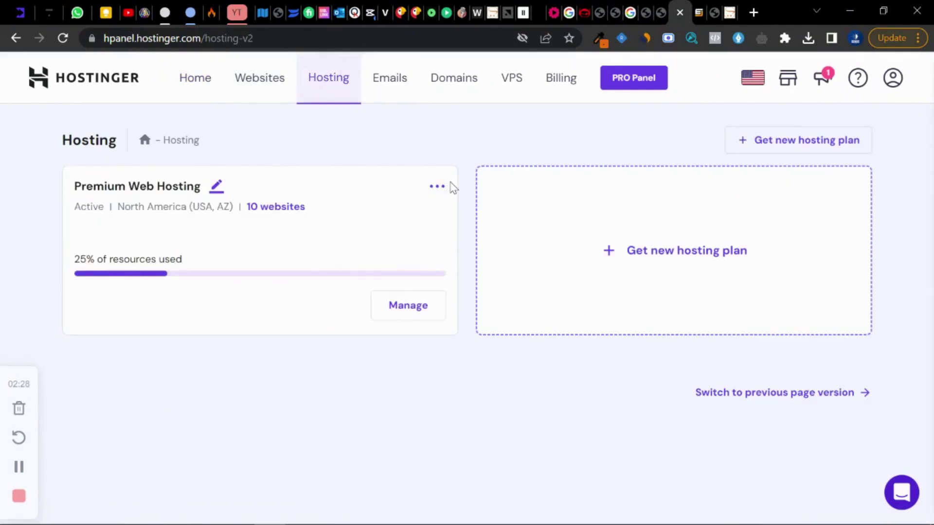
Step: Check which further actions are available for the existing Premium Web Hosting plan
click(439, 188)
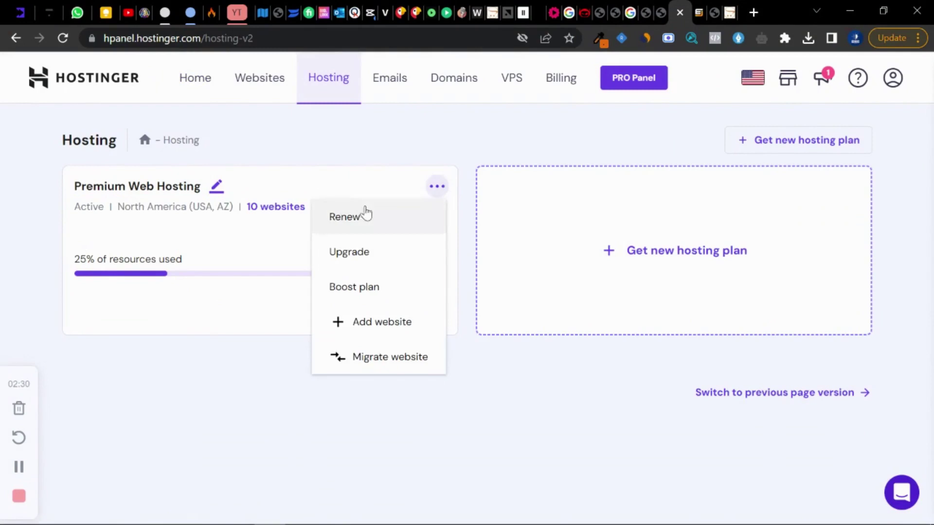
click(274, 233)
click(435, 189)
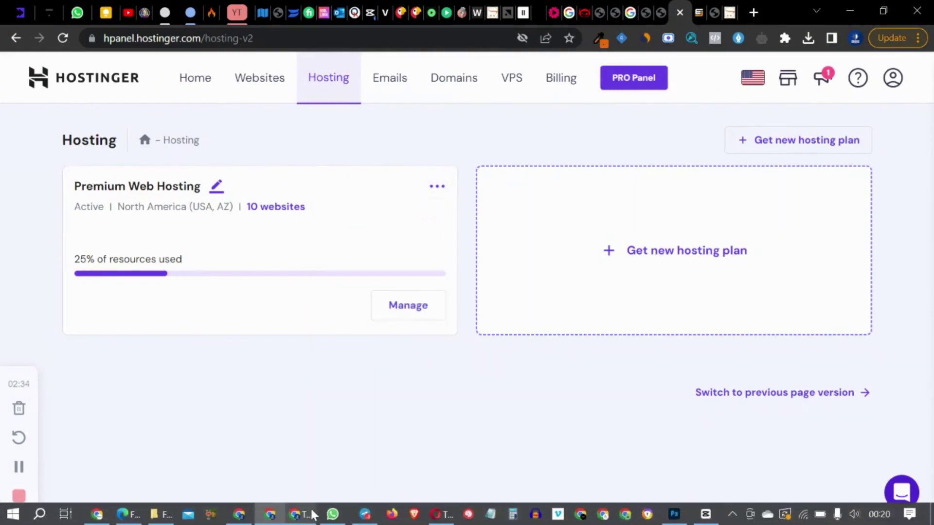
Step: Return to the public plans page, add the Premium plan to the cart and review its included features at checkout
click(298, 521)
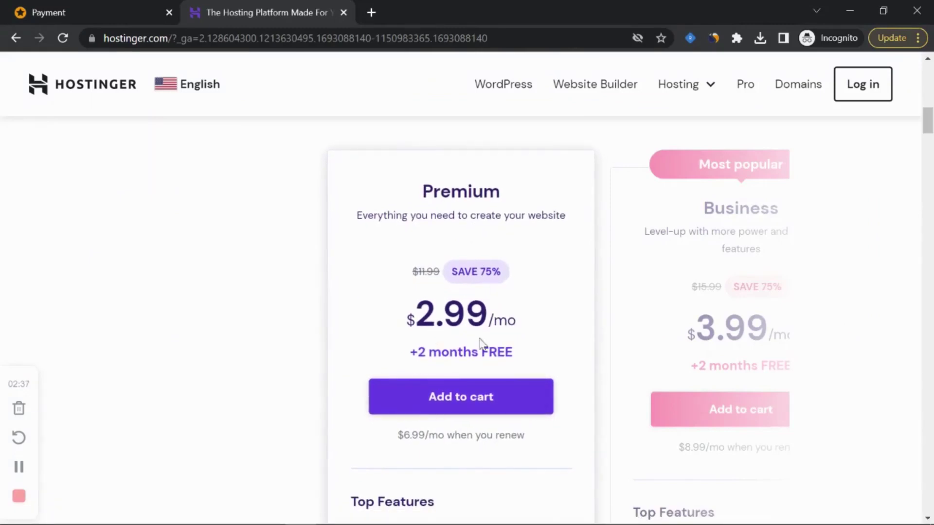
click(459, 394)
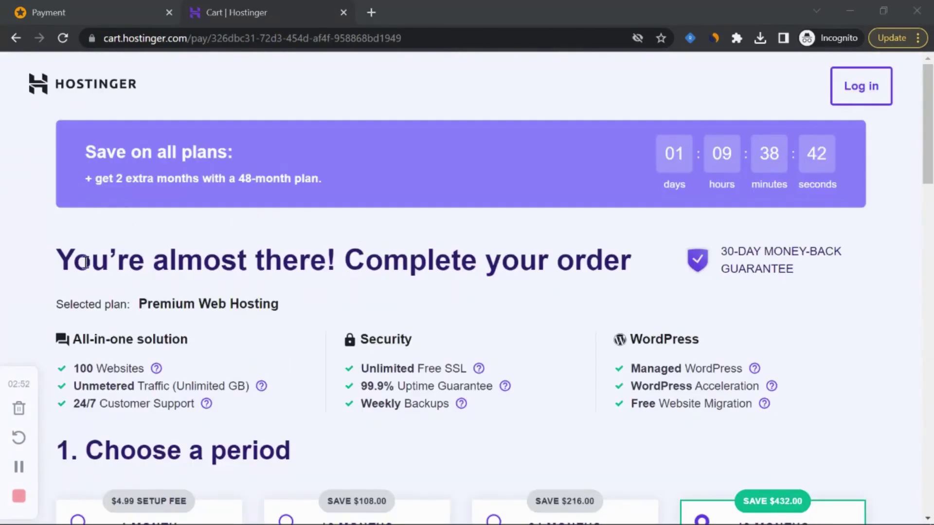
scroll(541, 267, down, 3)
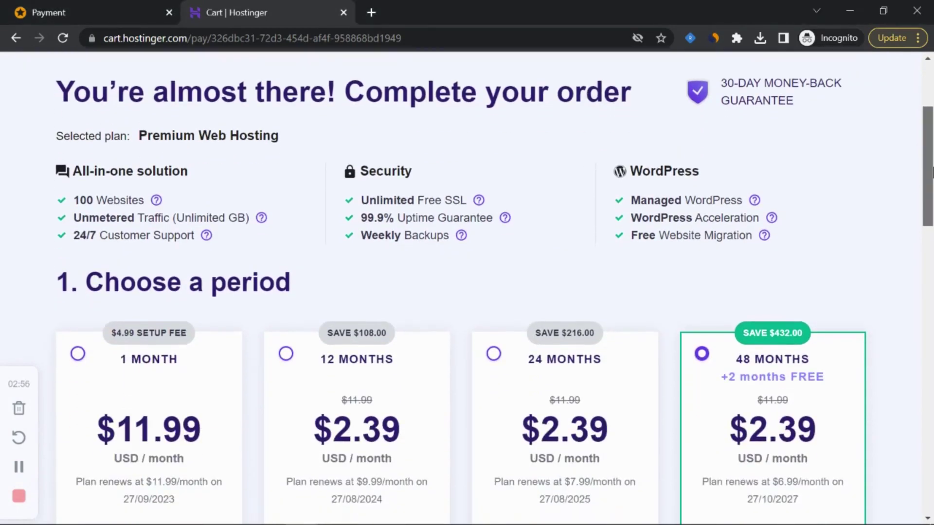
drag(73, 200, 129, 200)
click(139, 199)
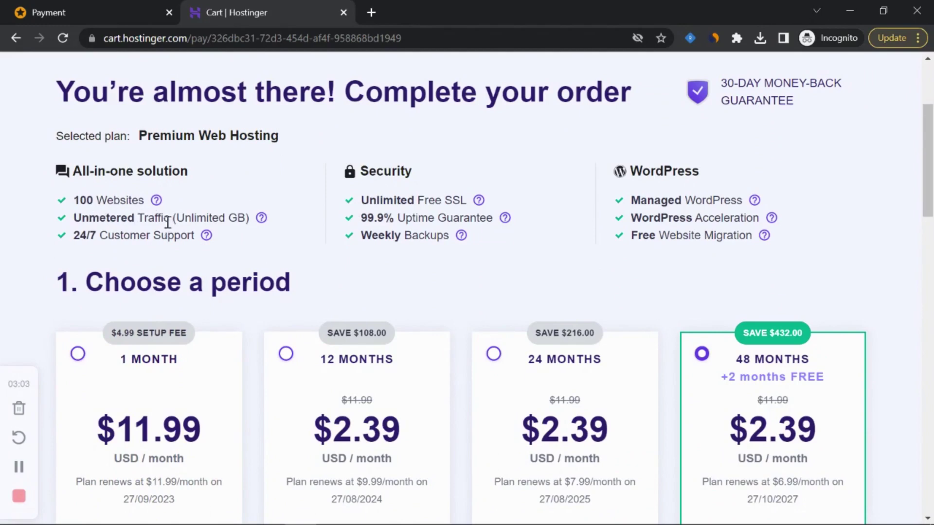
Step: Choose the 24-month period for the Premium Web Hosting order
scroll(333, 204, down, 3)
drag(88, 137, 319, 141)
click(339, 134)
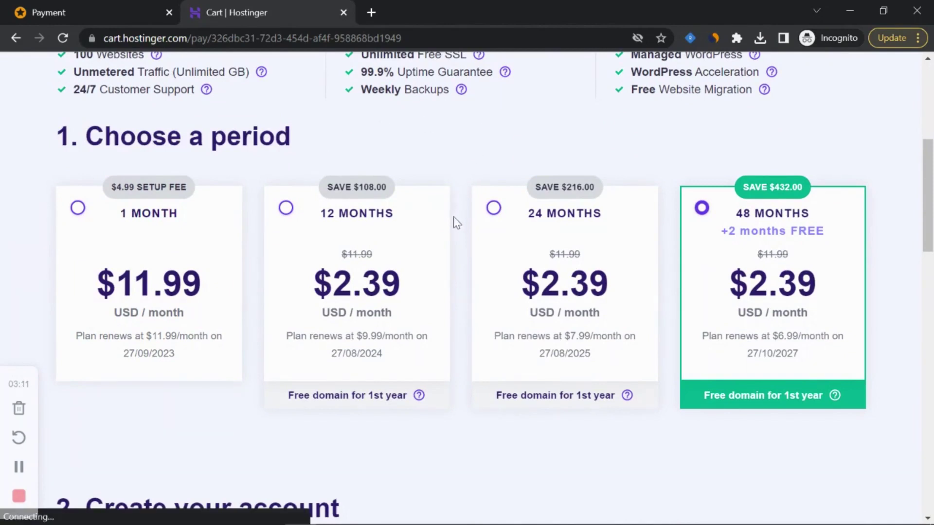
click(493, 209)
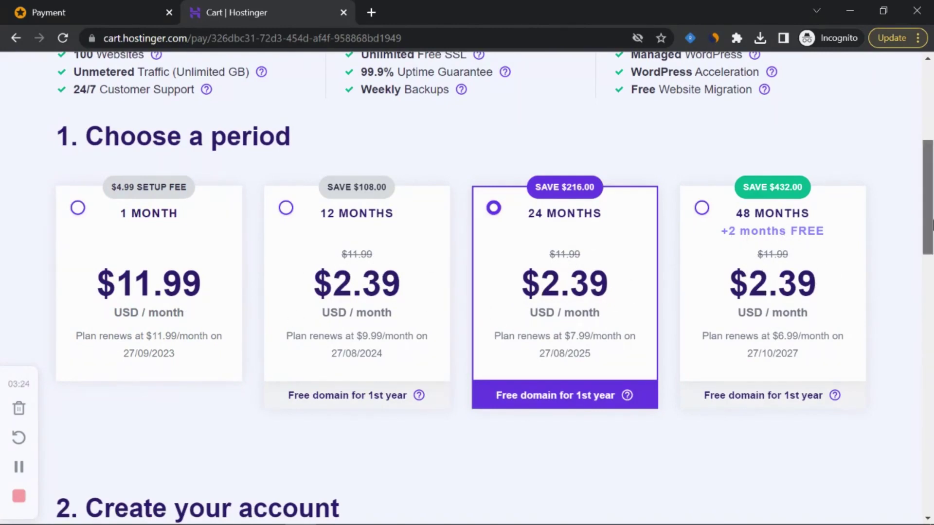
Step: Go to the payment section and examine the discounted price of the 24-month Premium Web Hosting plan
scroll(931, 225, down, 4)
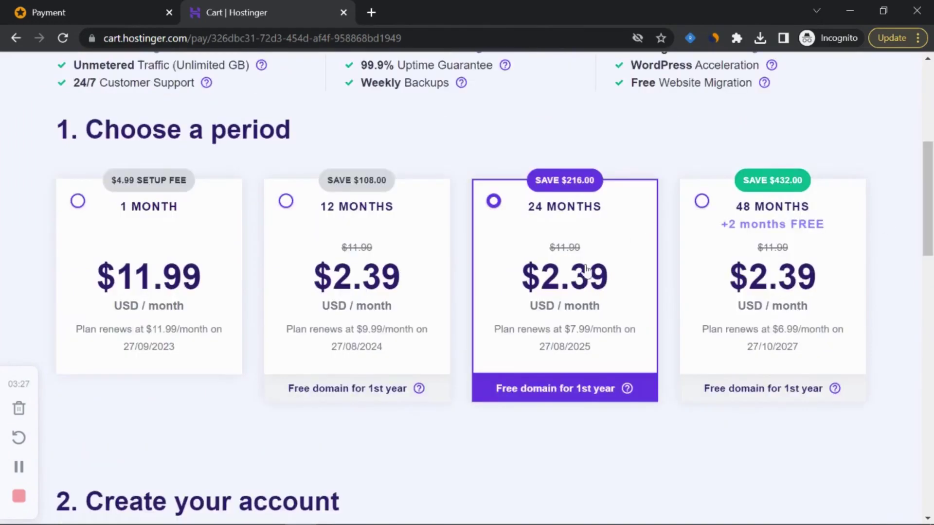
drag(928, 193, 929, 341)
drag(812, 132, 839, 133)
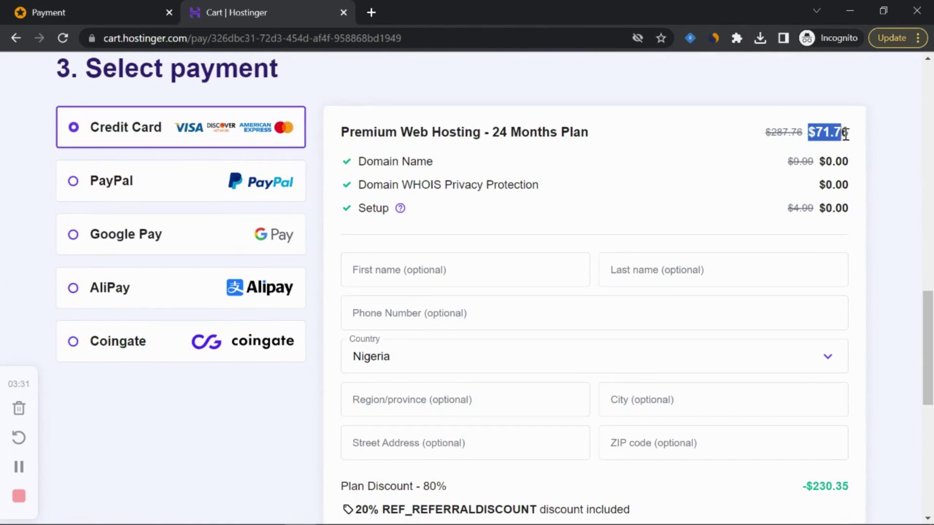
Step: Examine the order total and the referral discount line of the 24-month Premium Web Hosting order
click(849, 134)
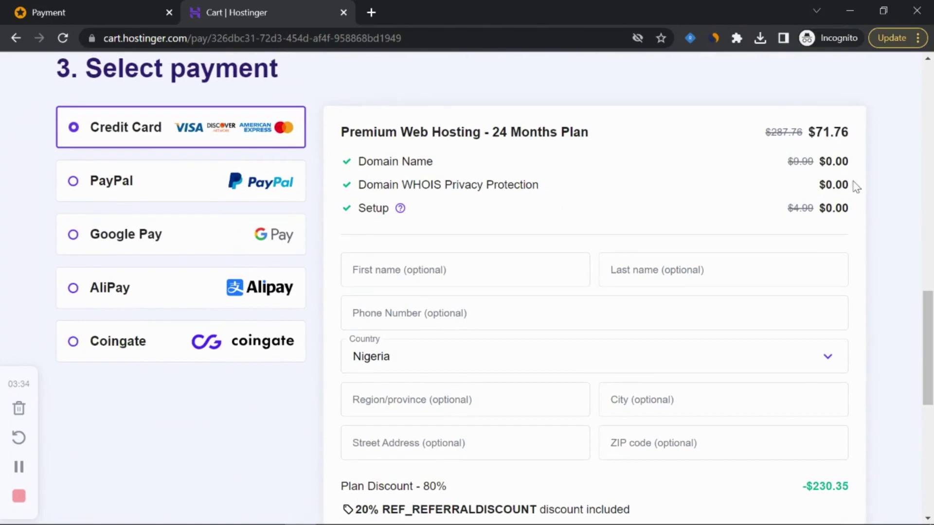
scroll(856, 187, down, 5)
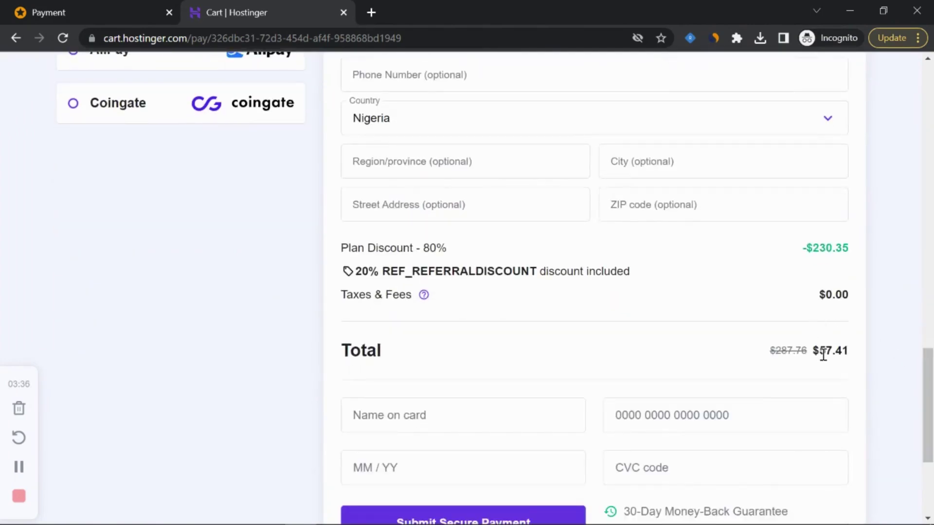
drag(819, 349, 854, 355)
scroll(694, 313, up, 2)
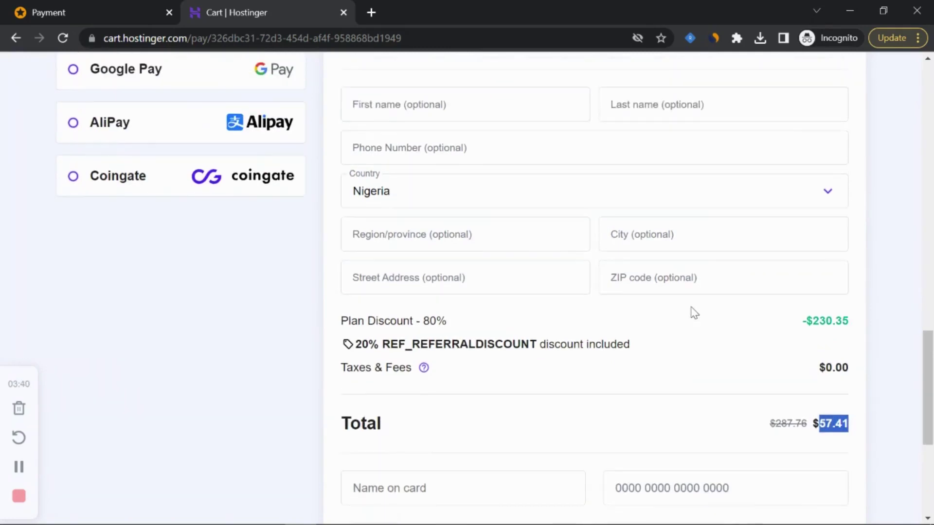
drag(358, 344, 541, 344)
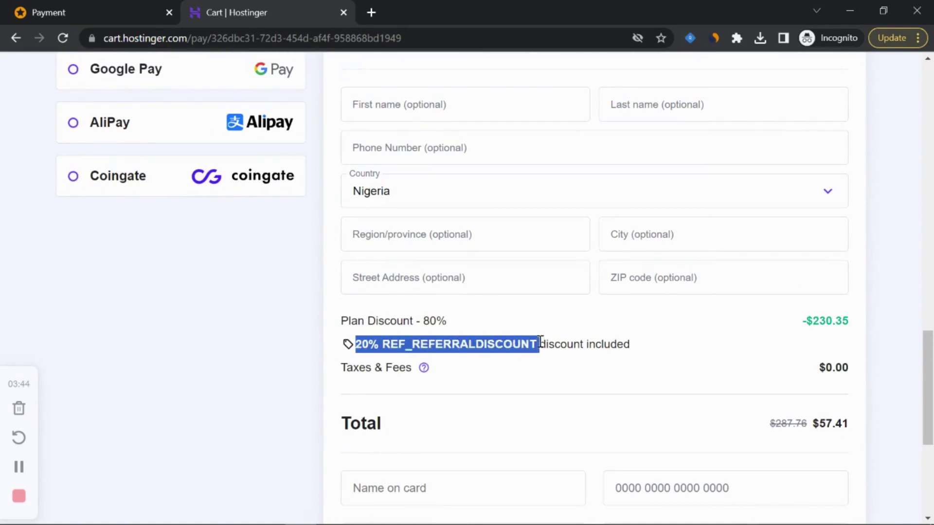
Step: Switch to the Opera window with the regular Hostinger homepage and look through it as far as the web hosting plans
click(416, 513)
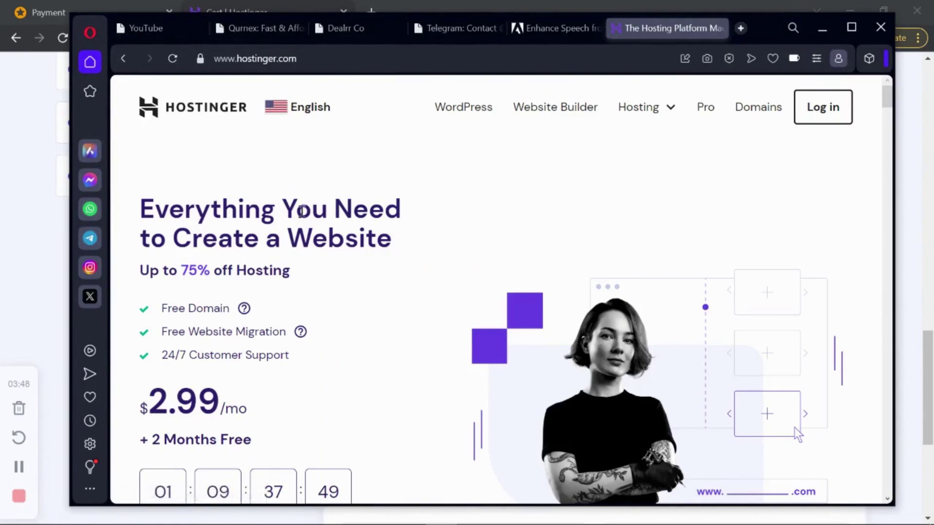
scroll(323, 252, down, 5)
scroll(321, 204, up, 3)
scroll(323, 204, down, 5)
scroll(448, 225, up, 5)
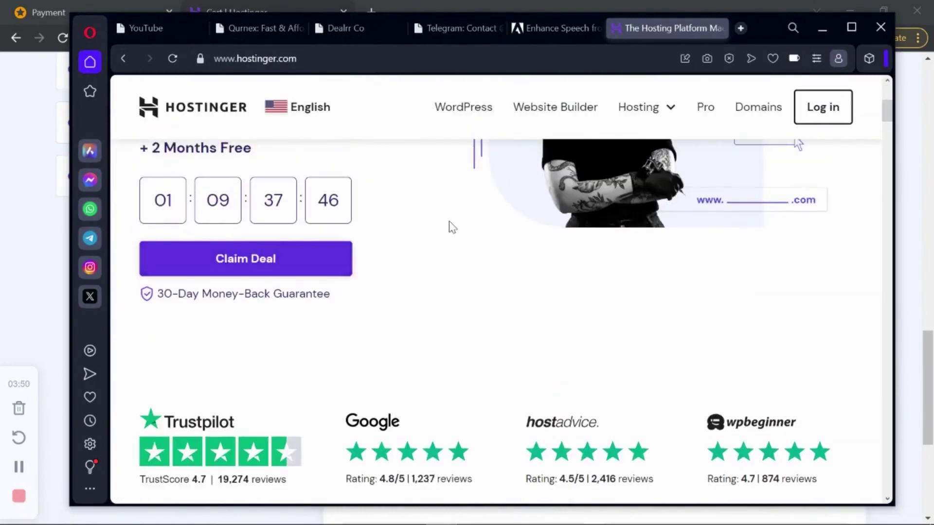
scroll(379, 299, down, 2)
scroll(283, 326, down, 10)
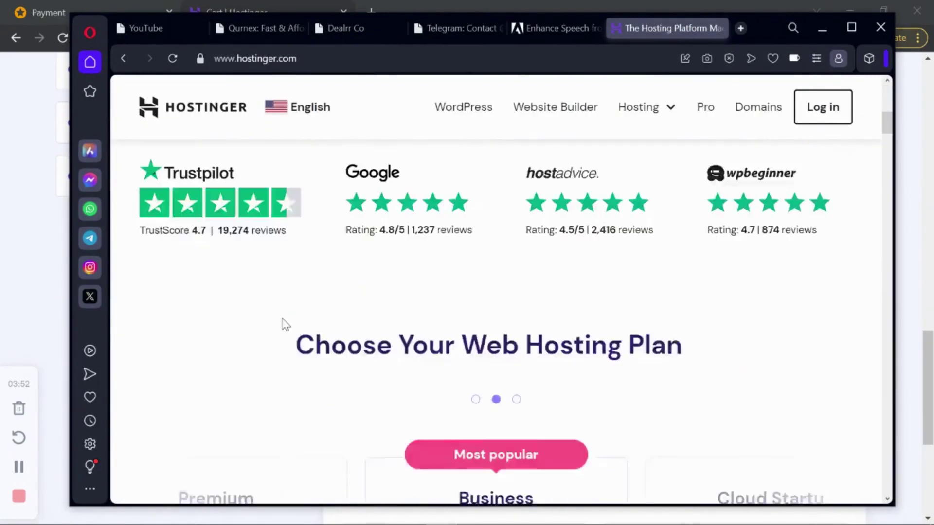
scroll(426, 262, up, 2)
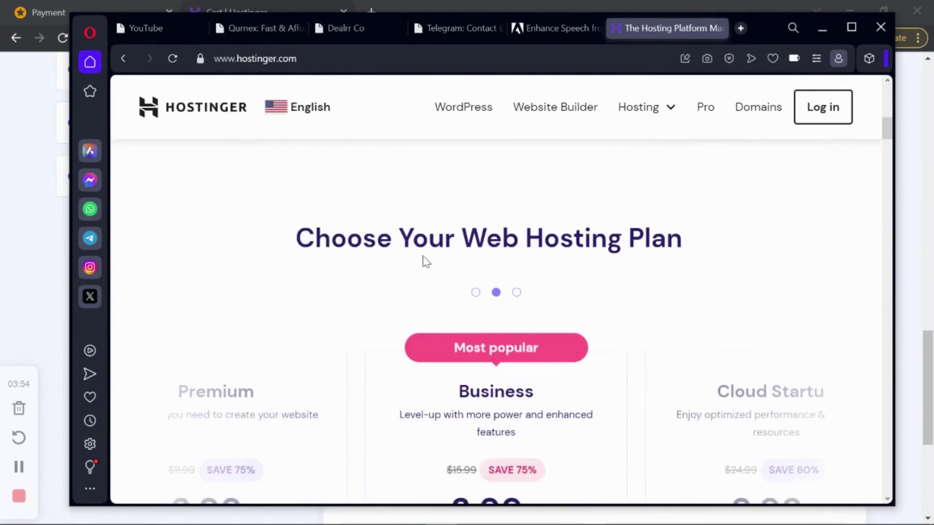
Step: Bring up the Premium plan among the web hosting plans and add it to the cart
click(477, 293)
scroll(438, 311, down, 5)
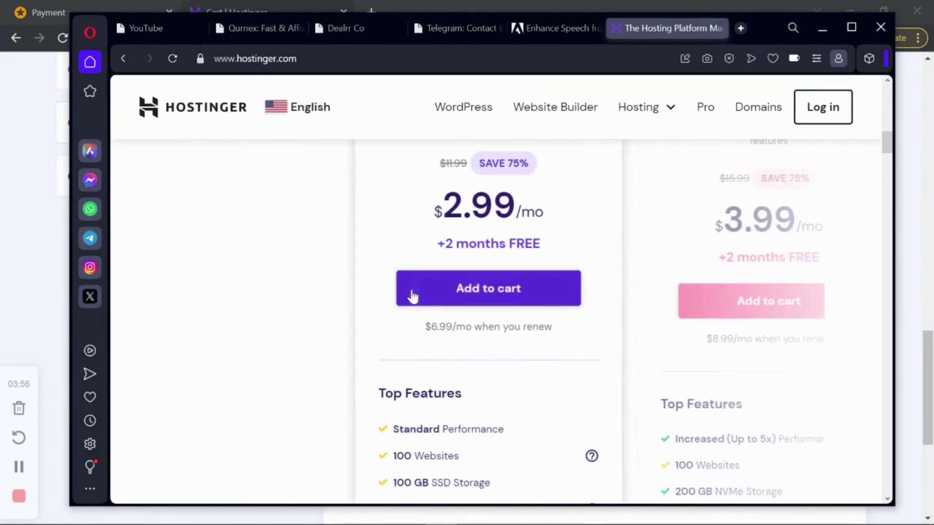
click(417, 287)
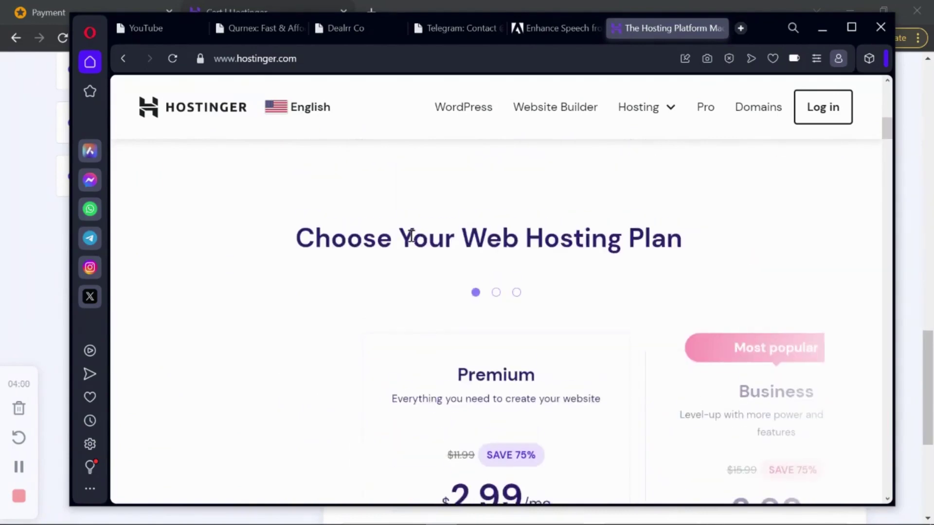
scroll(430, 237, down, 5)
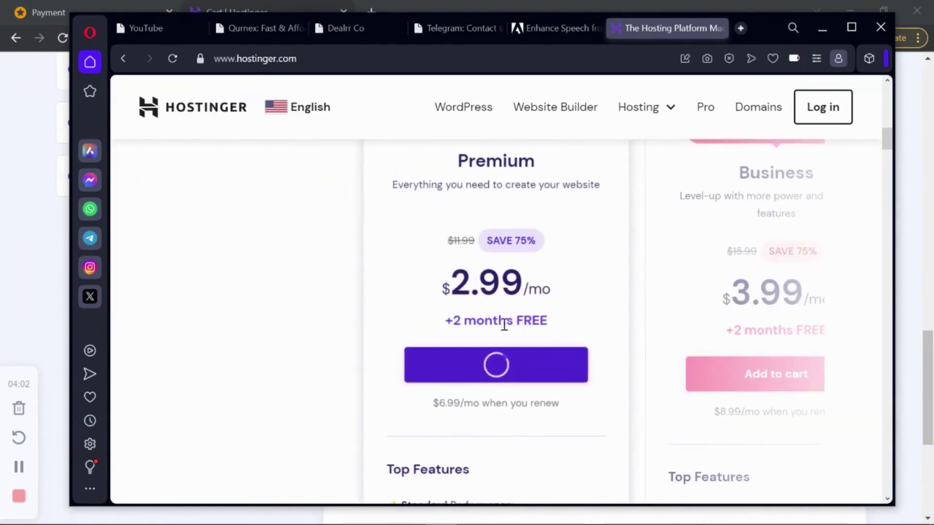
click(503, 362)
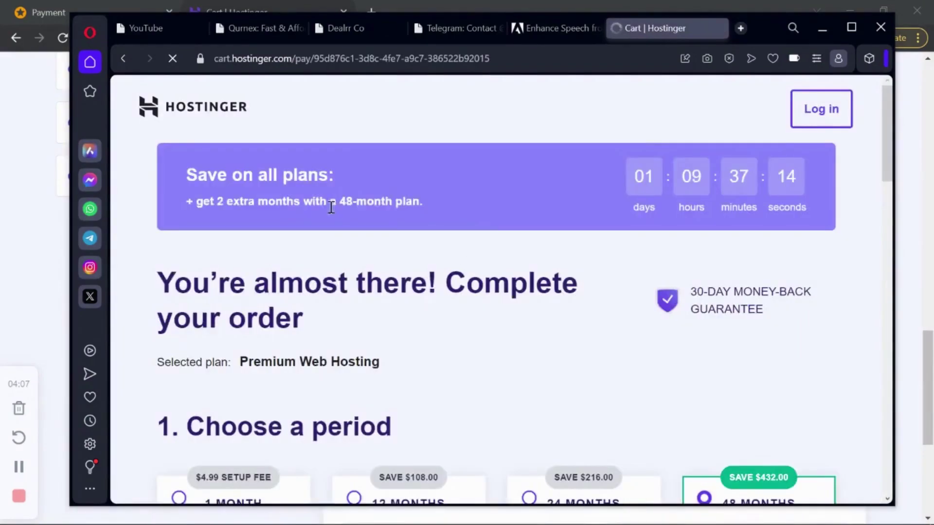
Step: Review the plan features and the order total for the preselected 48-month period
scroll(330, 207, down, 5)
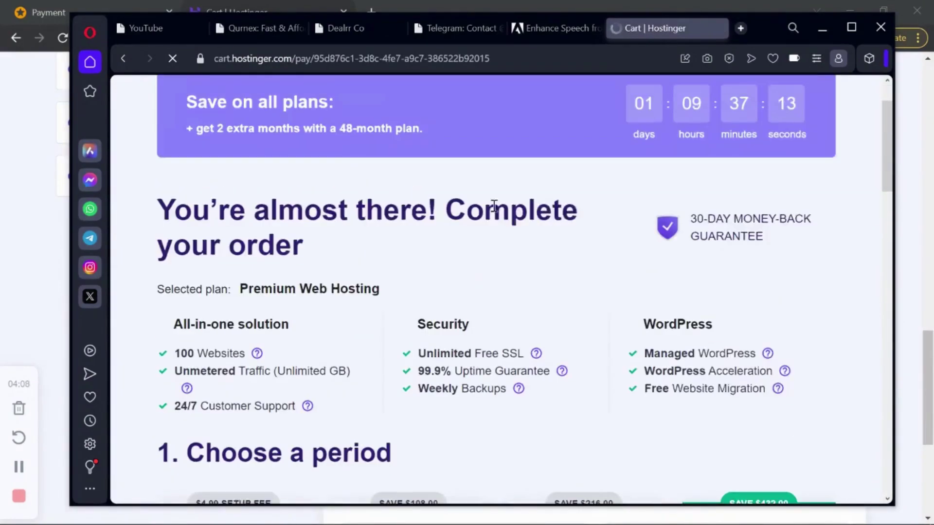
scroll(495, 209, down, 3)
drag(886, 182, 865, 409)
drag(776, 421, 828, 408)
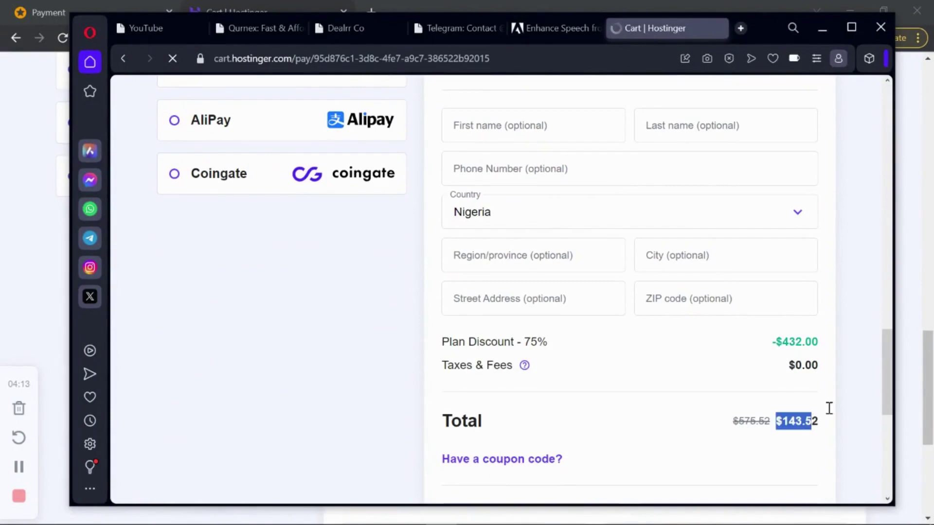
Step: Choose the 24-month period for this order without the referral and examine its total and plan discount
drag(885, 312, 850, 192)
click(530, 147)
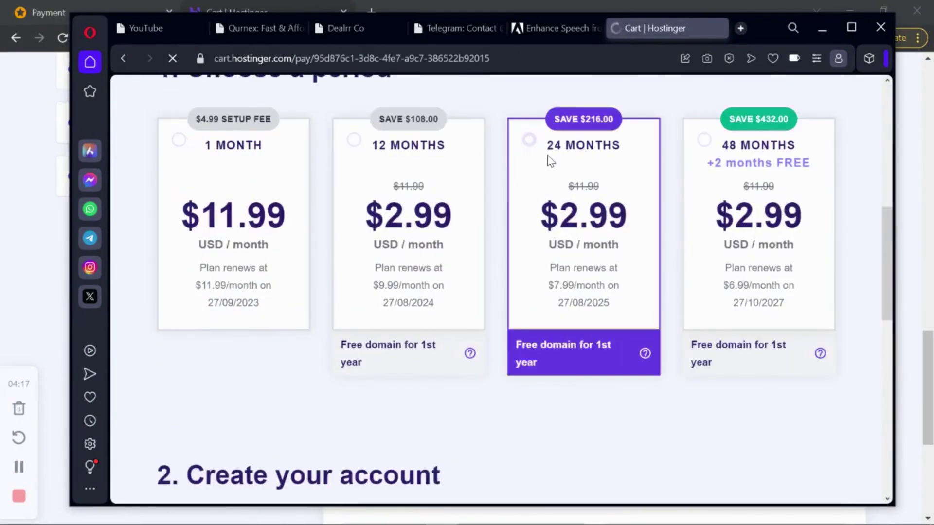
drag(887, 253, 847, 380)
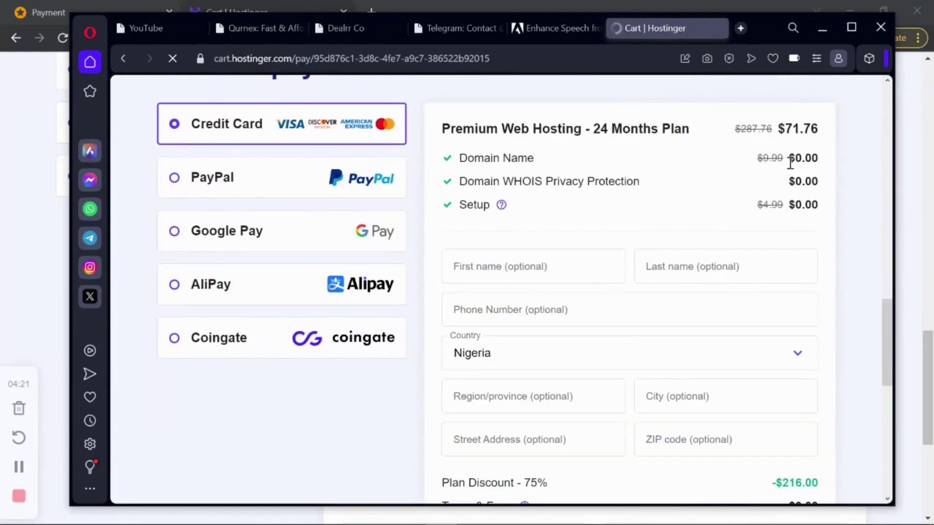
scroll(790, 163, down, 5)
drag(787, 344, 822, 347)
drag(890, 359, 852, 366)
double_click(532, 249)
Step: Move the Opera window out of the way and check the total of the referral order in Chrome for comparison
drag(762, 23, 652, 469)
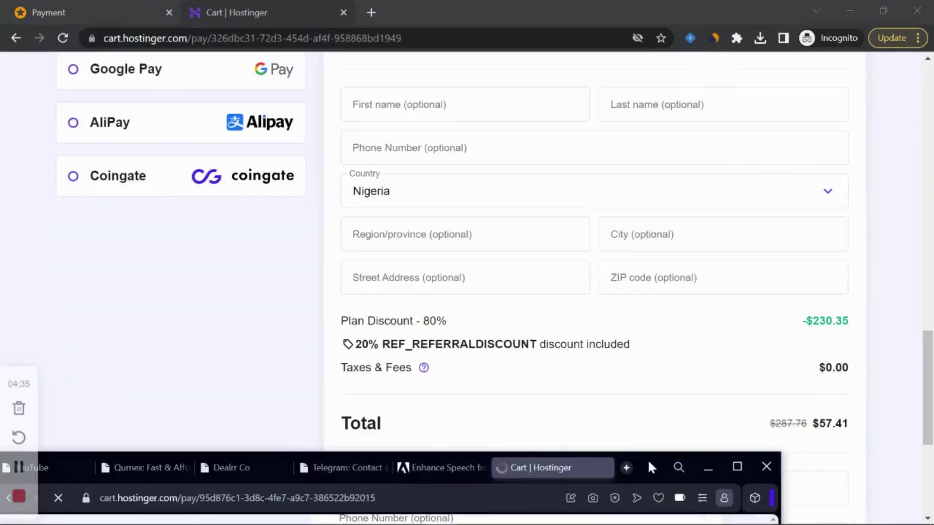
scroll(842, 378, down, 3)
drag(819, 277, 847, 277)
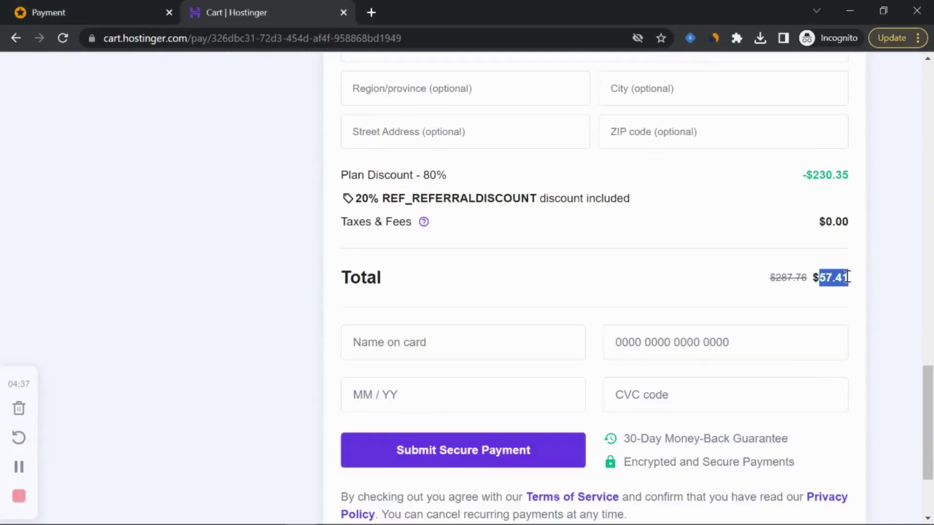
scroll(624, 276, up, 2)
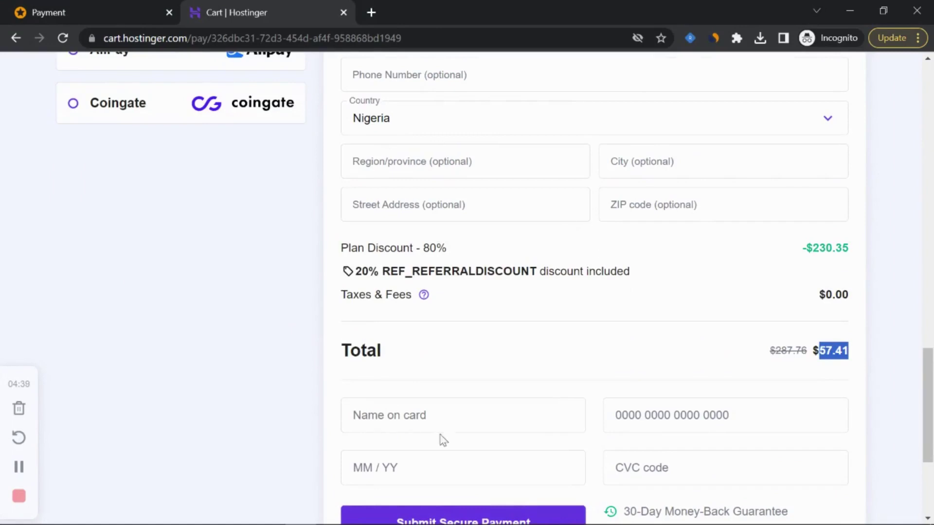
Step: Open Calculator and multiply 900 by 57.41 to convert the order total to local currency
click(513, 514)
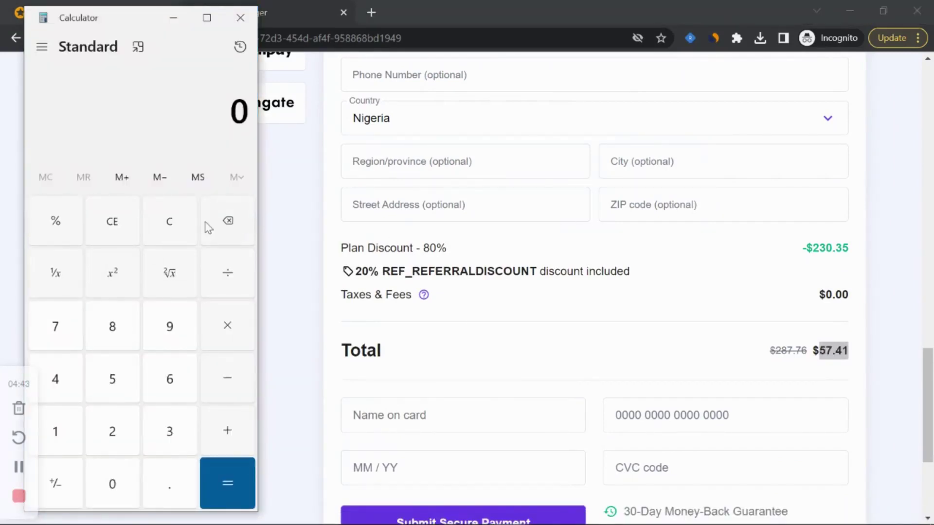
click(162, 335)
click(115, 469)
click(115, 469)
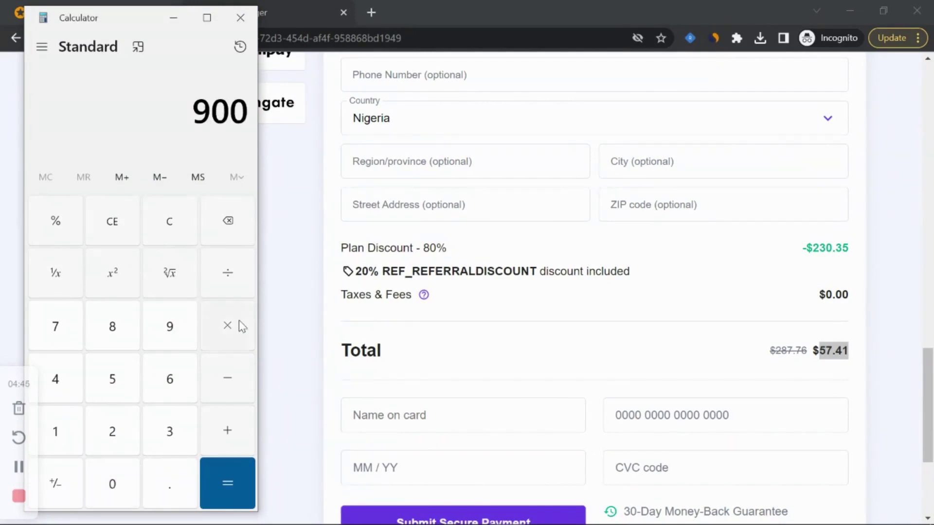
click(102, 384)
click(71, 342)
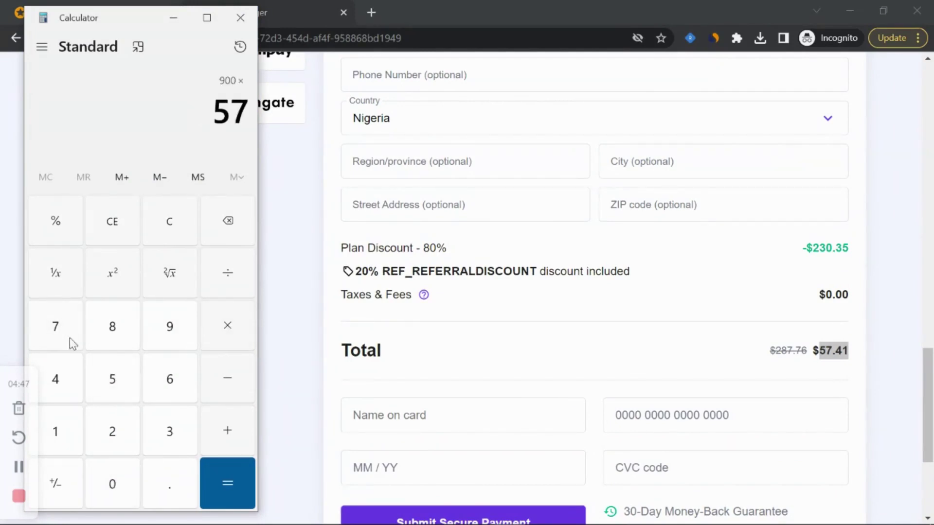
key(period)
click(64, 423)
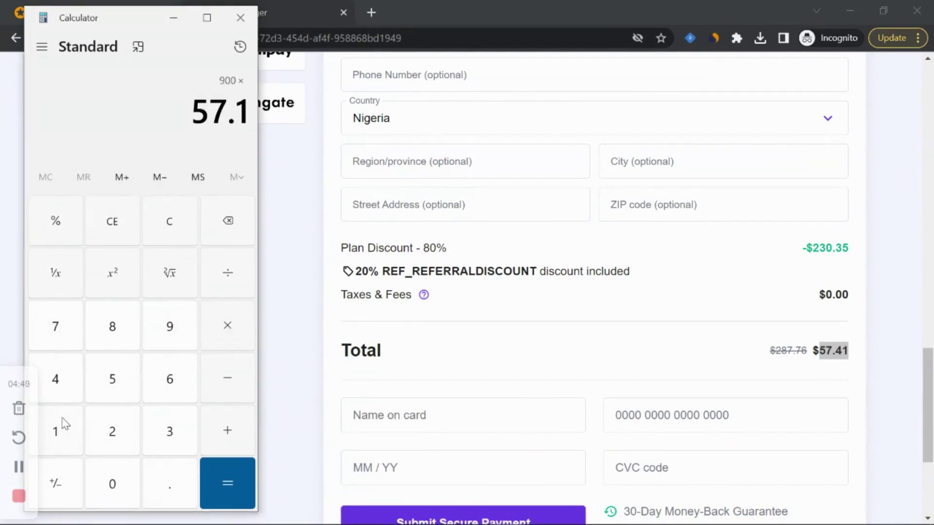
key(BackSpace)
text(41)
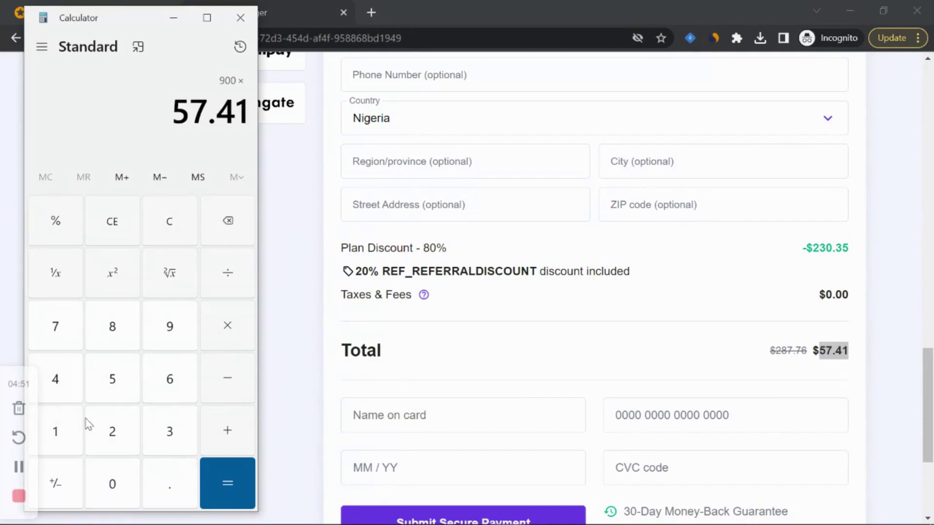
click(227, 483)
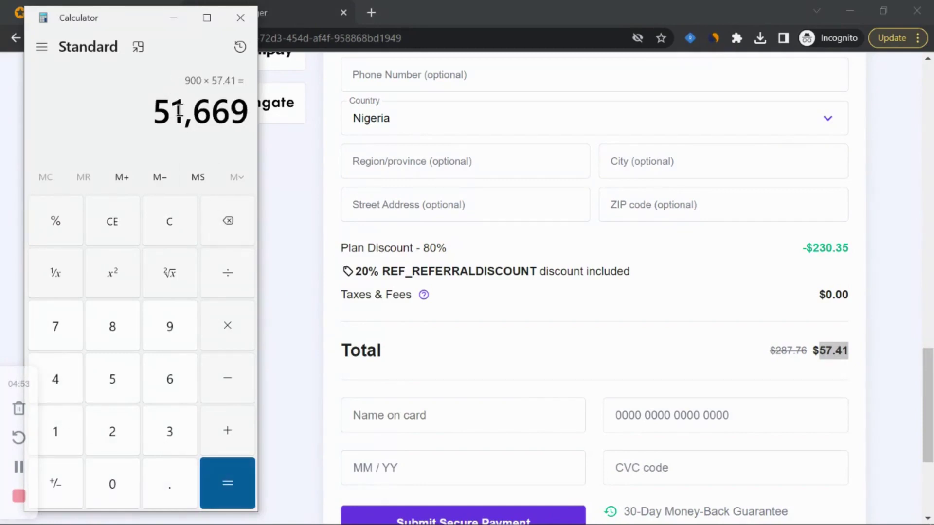
drag(179, 110, 149, 119)
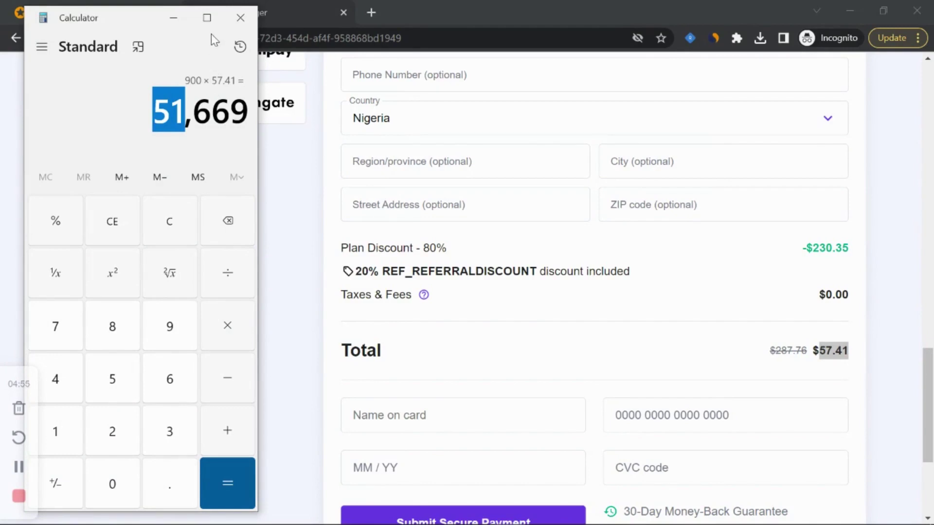
click(158, 117)
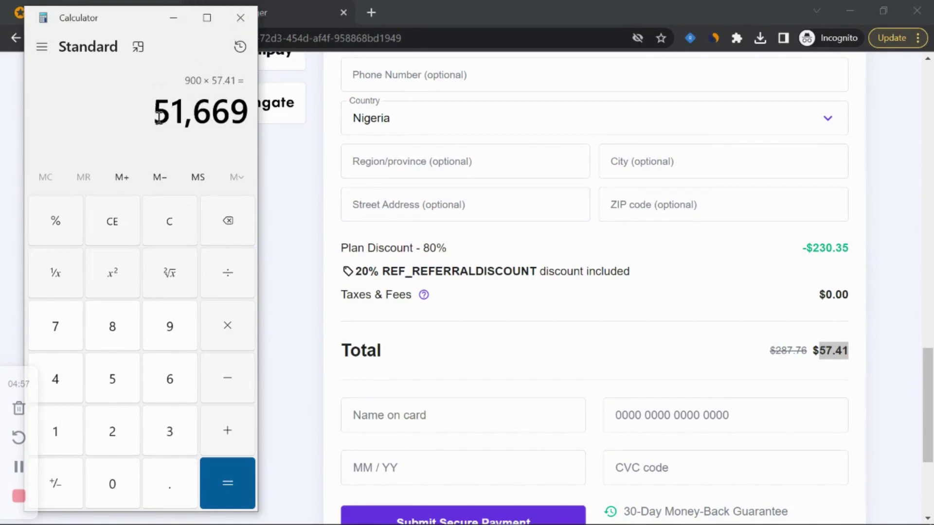
Step: Divide the converted total by 2 to get the cost per year, and close Calculator
click(222, 287)
click(108, 440)
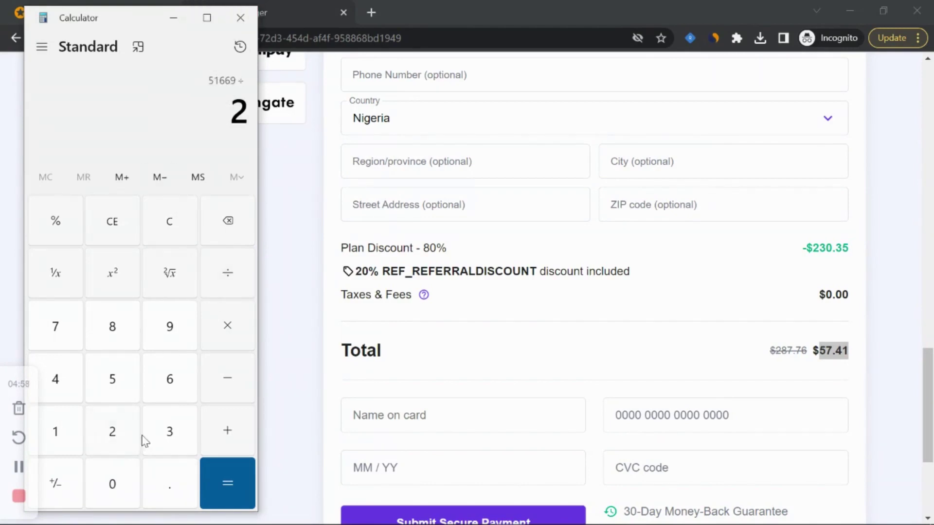
click(245, 478)
drag(121, 116, 158, 121)
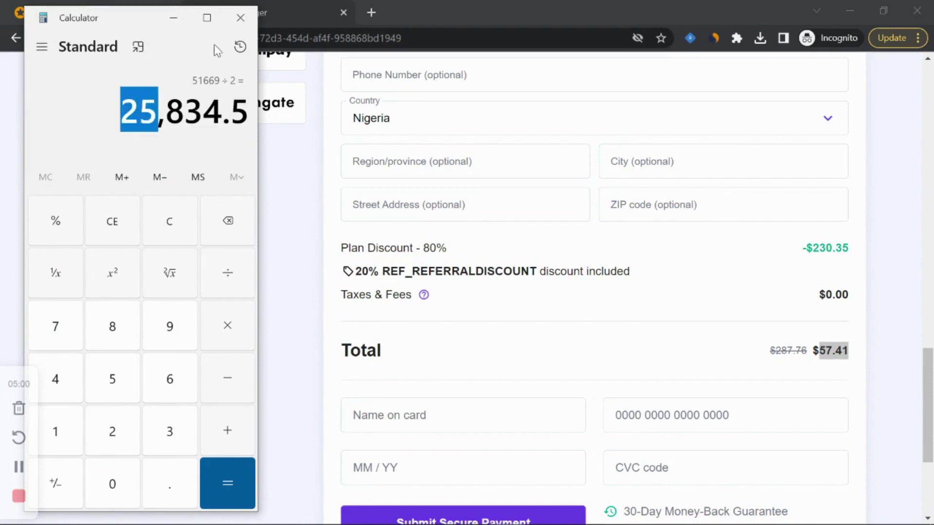
click(240, 17)
Step: Bring the Opera window back into view and re-examine the order total and plan summary without the referral discount
click(441, 517)
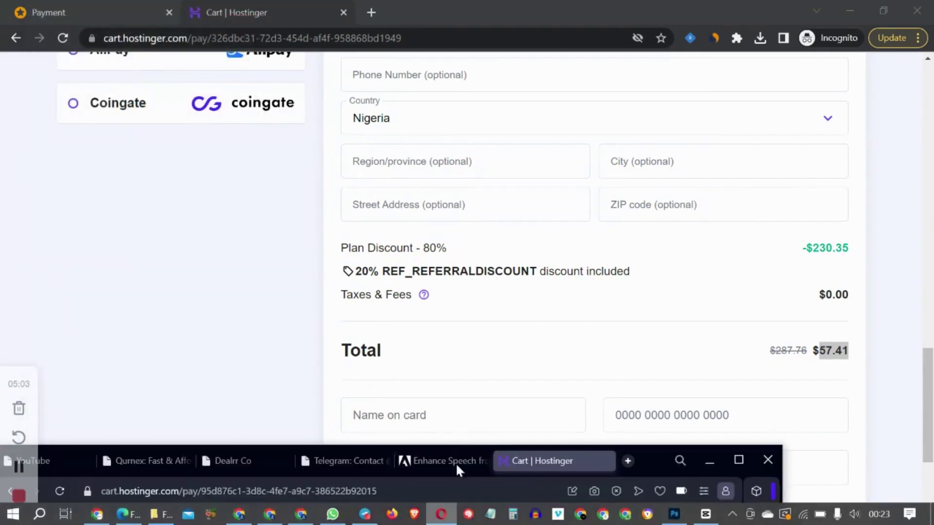
drag(640, 453, 756, 23)
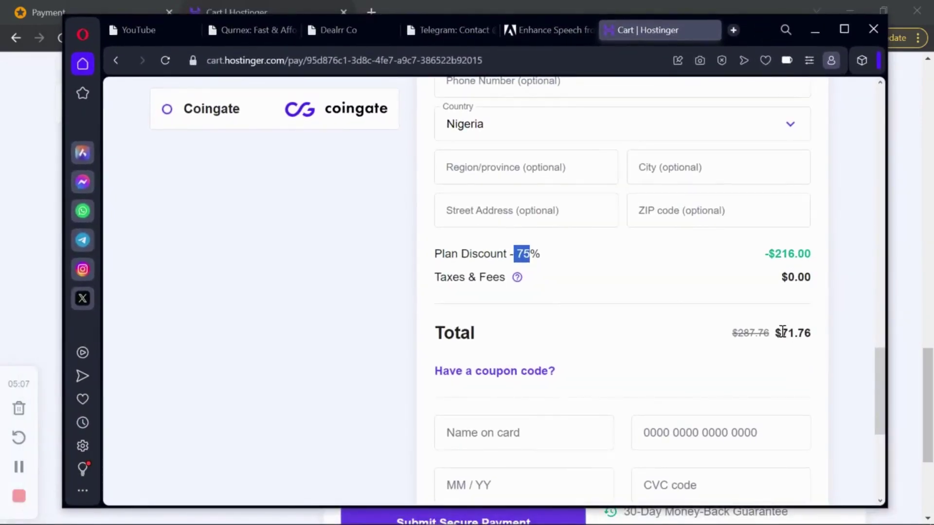
drag(777, 335, 816, 332)
click(813, 332)
drag(878, 365, 861, 117)
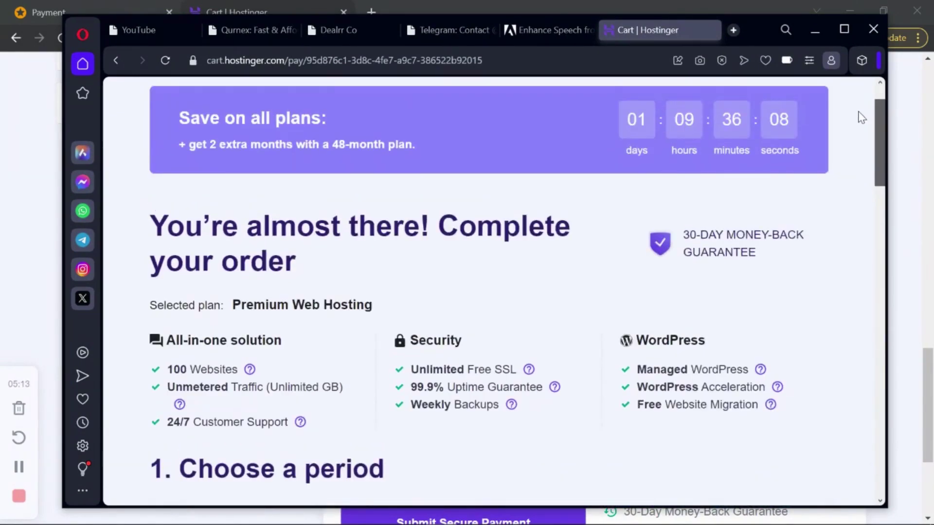
Step: Return to the referral order in Chrome and review its discount, total and card payment fields
click(897, 139)
mouse_move(928, 389)
mouse_down()
mouse_move(928, 358)
mouse_move(930, 408)
mouse_up()
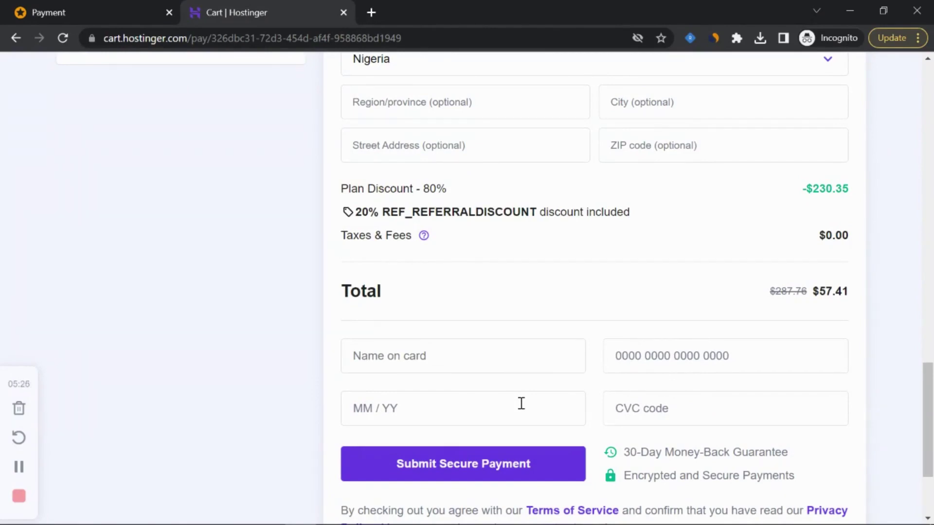
scroll(519, 290, up, 3)
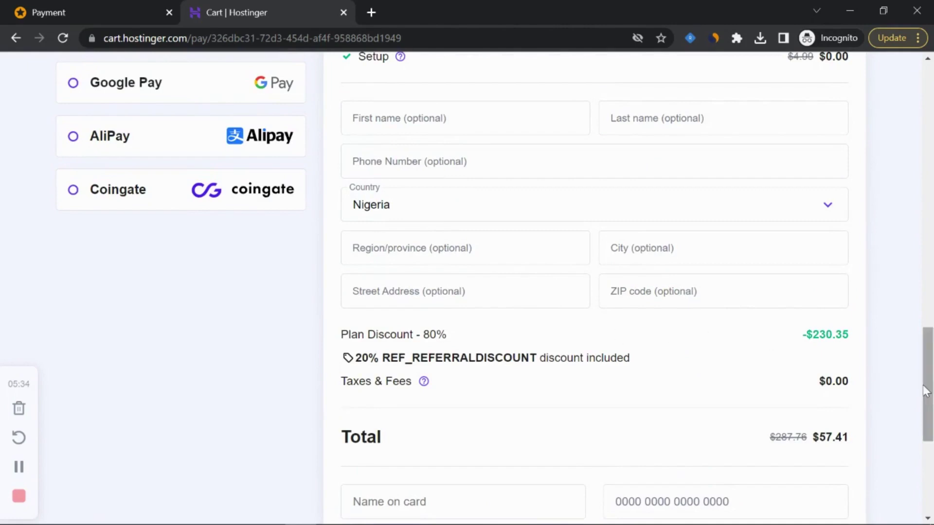
drag(925, 379, 894, 417)
drag(730, 384, 722, 382)
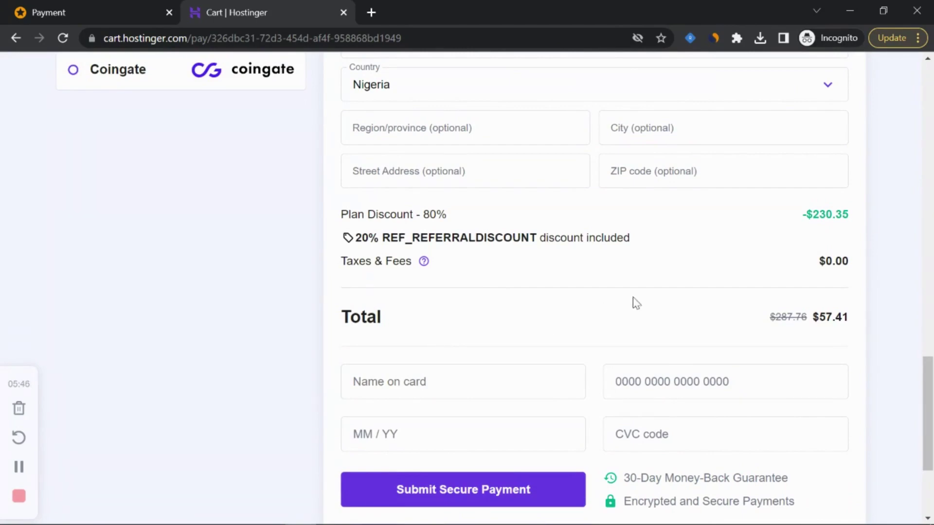
Step: Review the order page from the plan periods and account creation section to the payment methods and billing fields
scroll(633, 302, up, 10)
scroll(466, 206, up, 5)
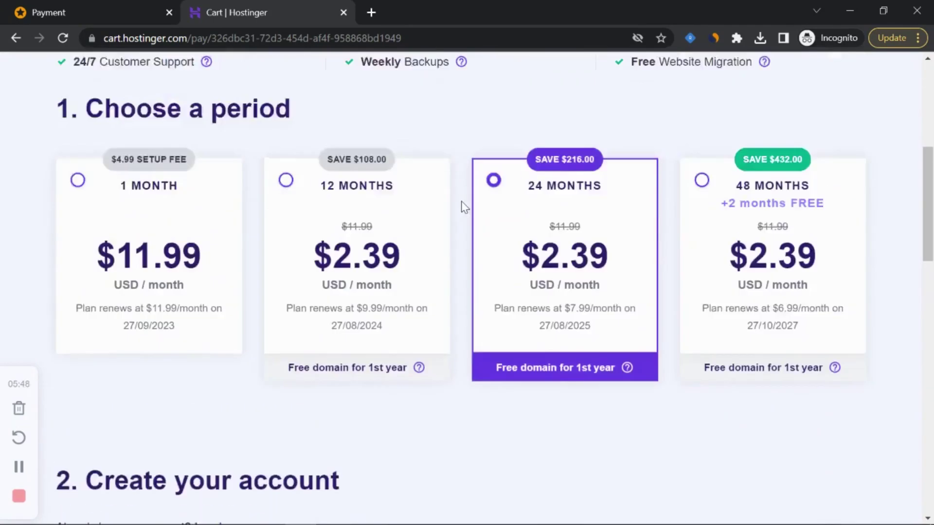
scroll(463, 207, down, 5)
scroll(462, 207, down, 6)
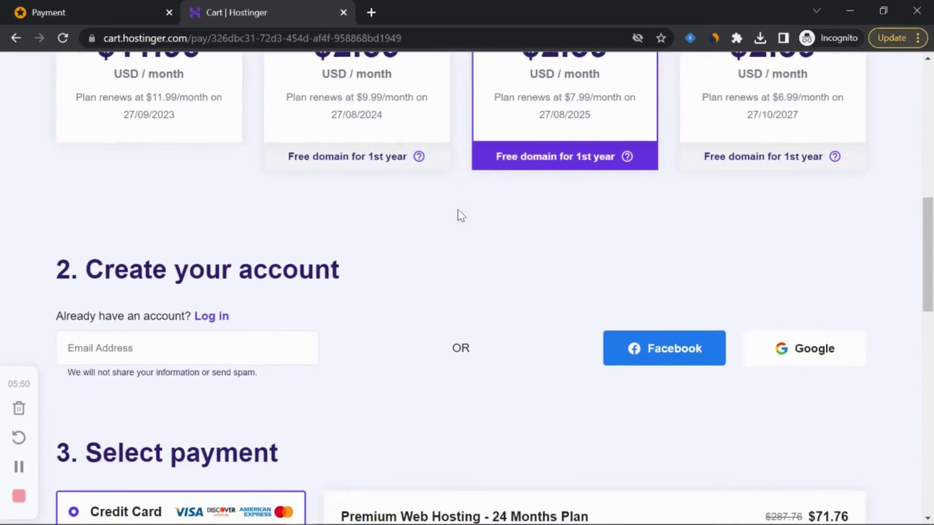
scroll(553, 418, down, 6)
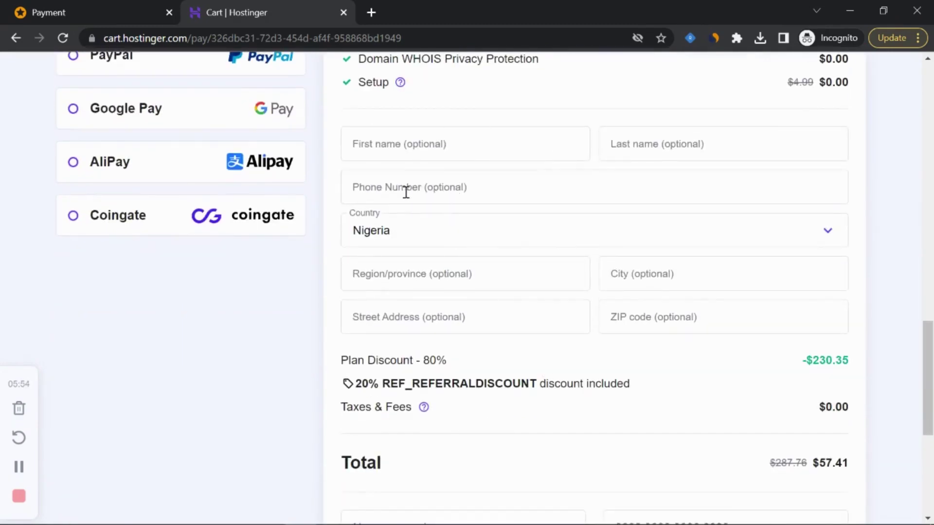
Step: Inspect the billing country options, the card payment fields and the ways to create an account on the order page
click(411, 240)
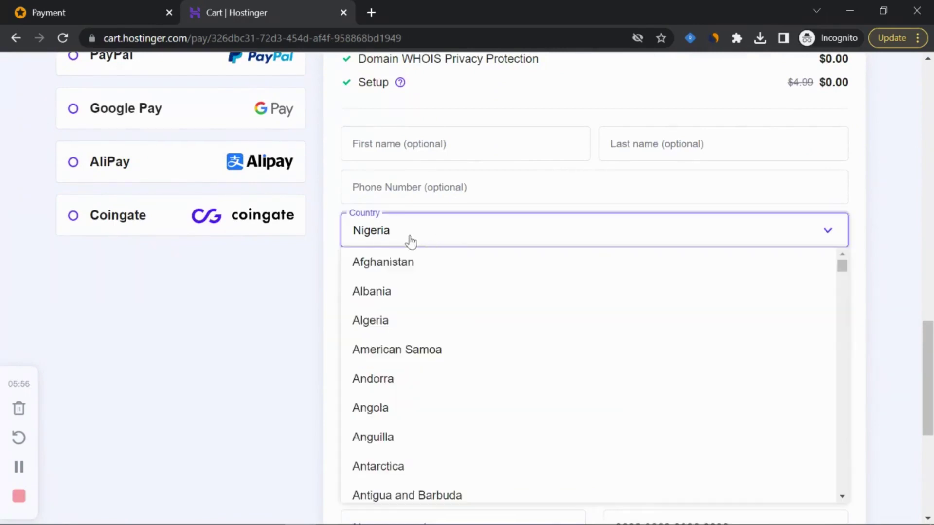
click(311, 278)
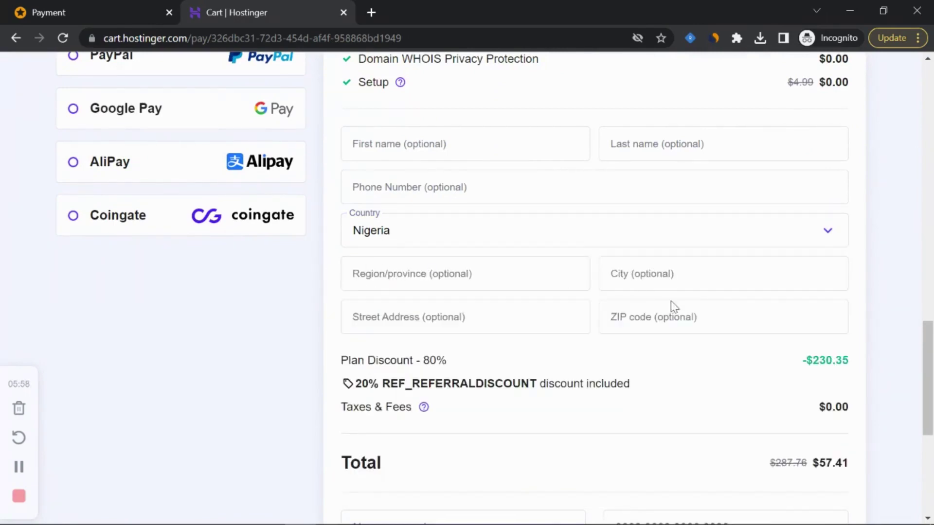
scroll(416, 310, down, 5)
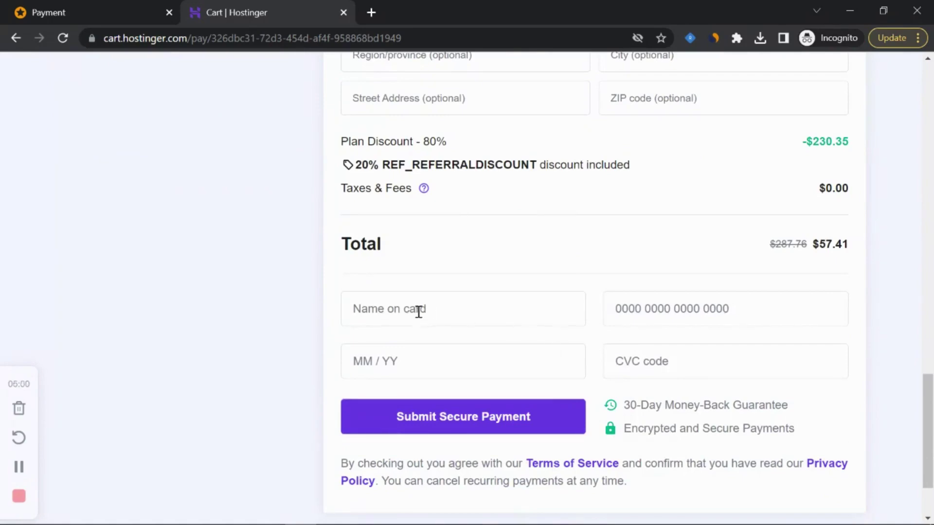
scroll(457, 402, up, 10)
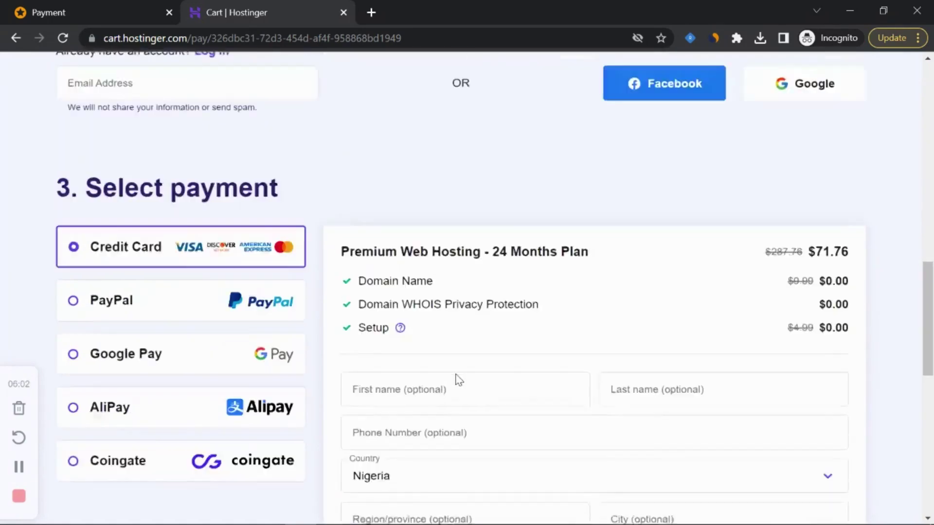
scroll(460, 380, up, 5)
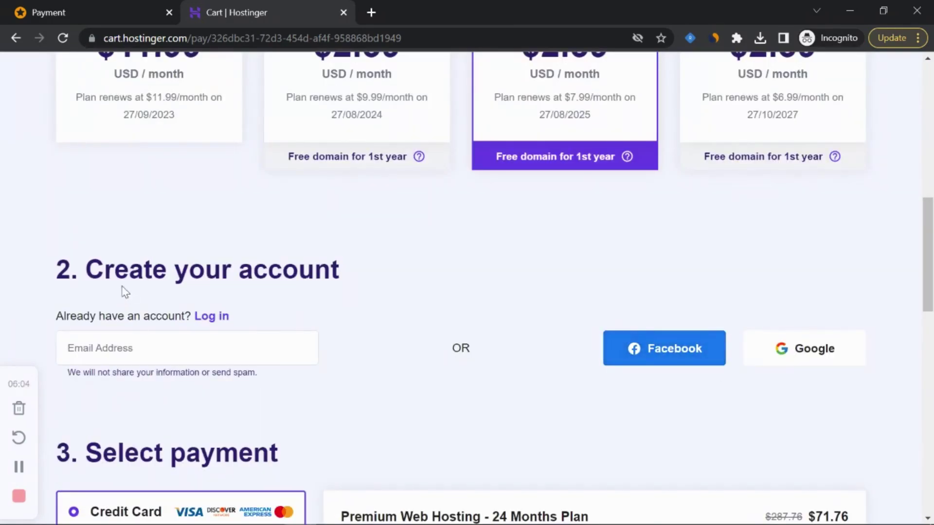
click(809, 352)
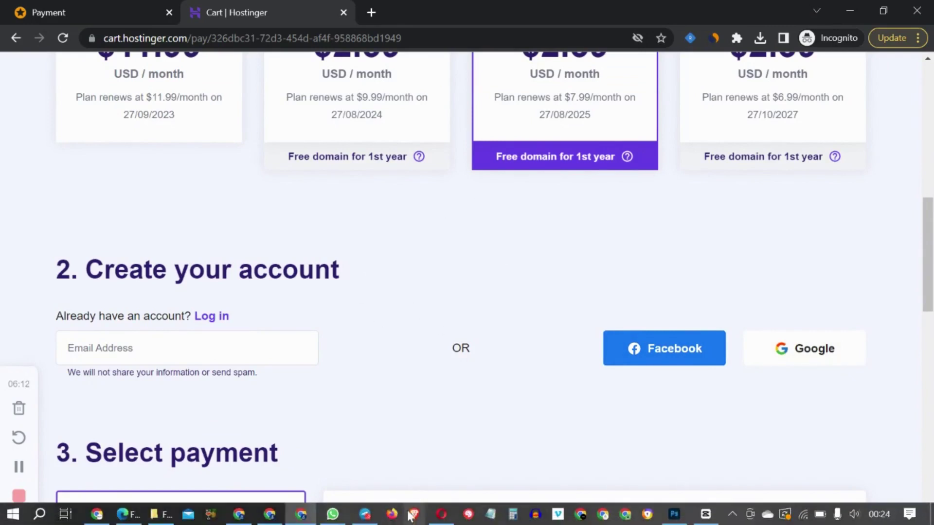
Step: Switch to the Chrome window with the logged-in Hostinger panel and show the Domains section
click(268, 515)
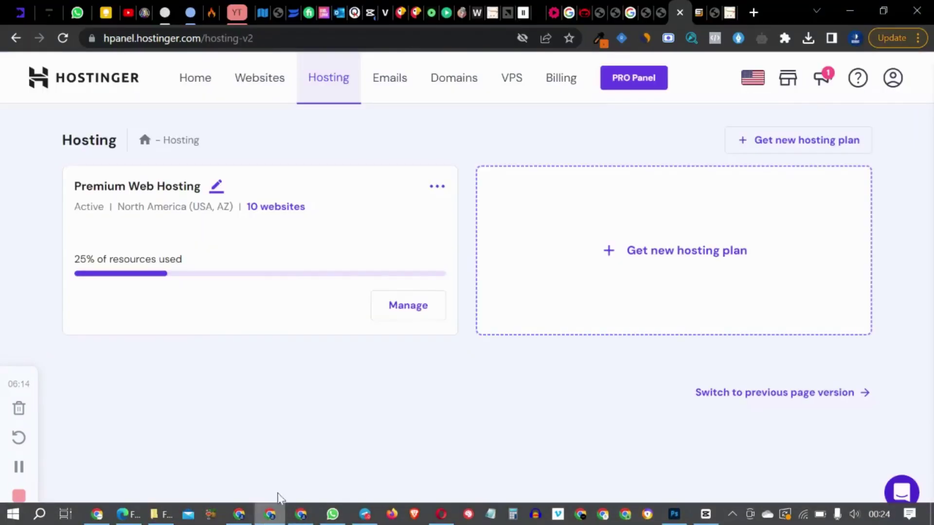
click(447, 90)
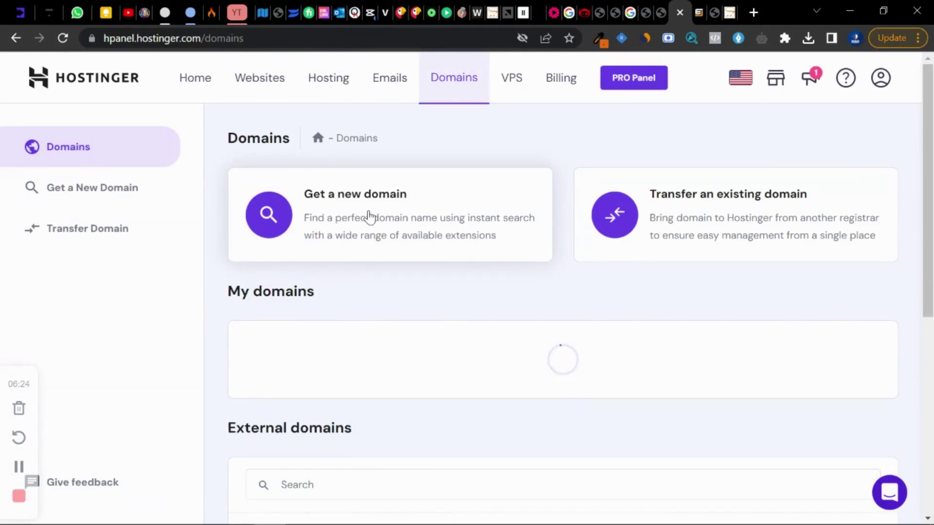
Step: Return to the incognito Hostinger cart and review the discounted total and the Premium Web Hosting features
click(302, 513)
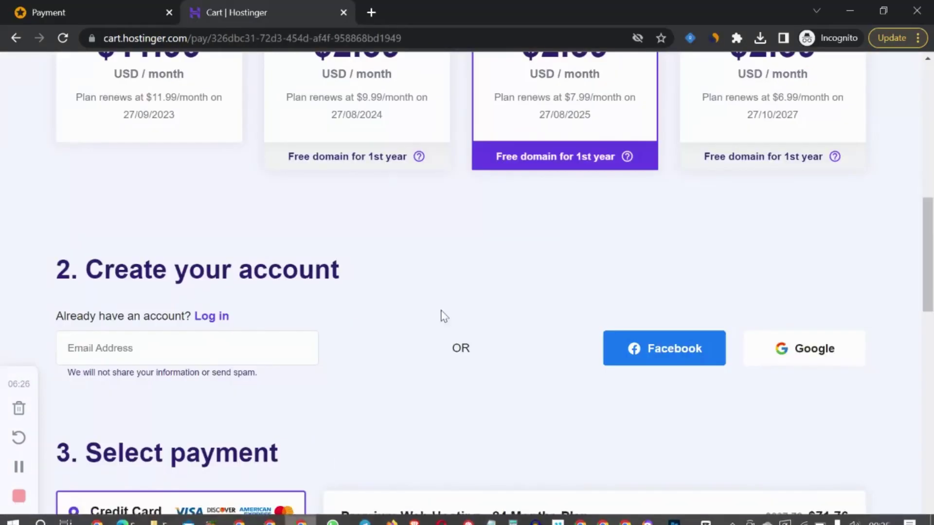
scroll(462, 292, down, 5)
scroll(463, 329, down, 5)
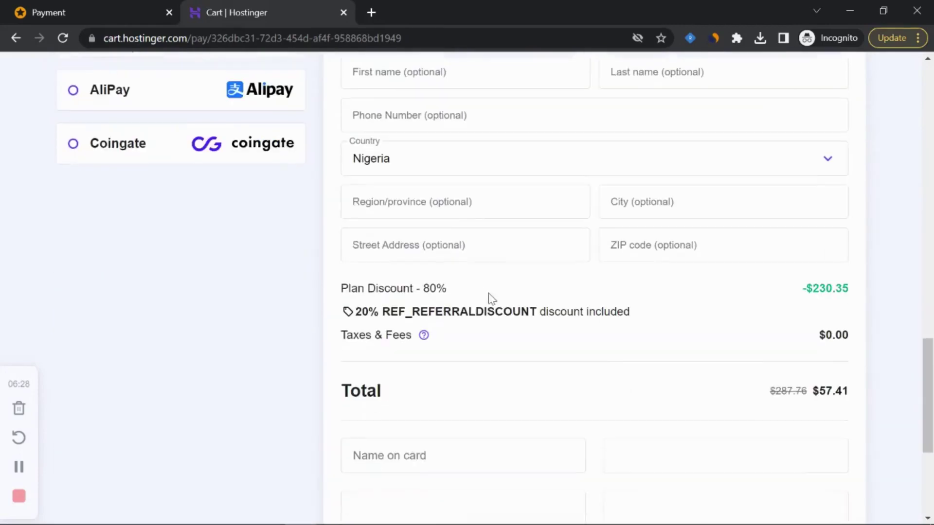
drag(819, 392, 850, 389)
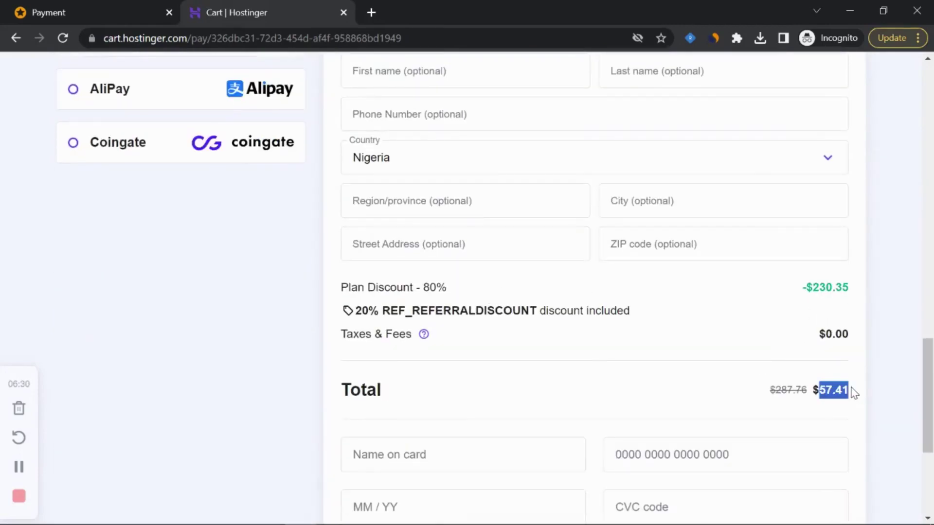
scroll(498, 323, up, 15)
scroll(256, 217, up, 4)
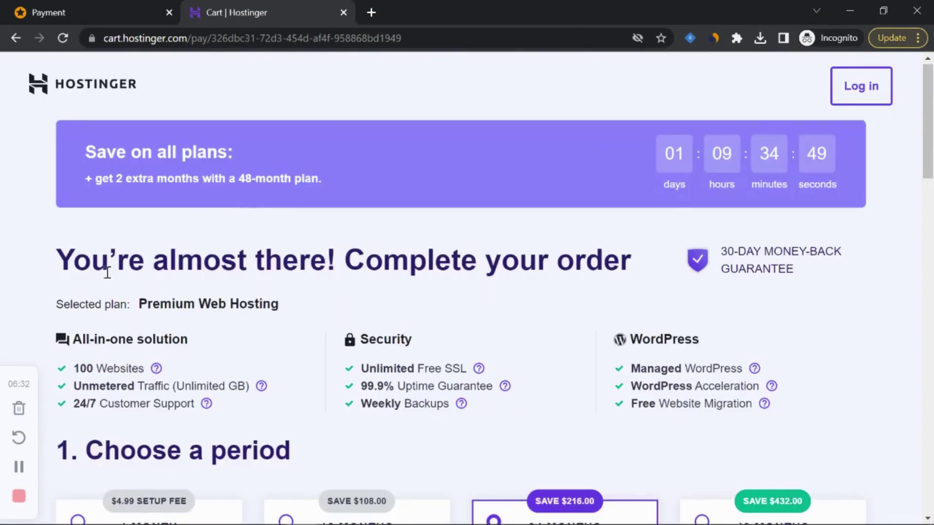
scroll(217, 358, down, 1)
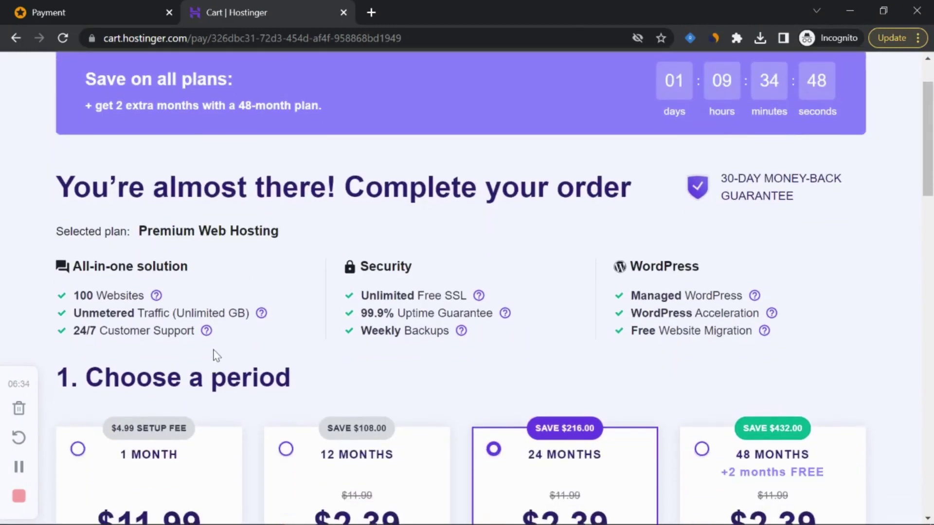
Step: Glance at the Hostinger panel's domains page, and re-examine the account creation and payment sections of the cart
click(304, 515)
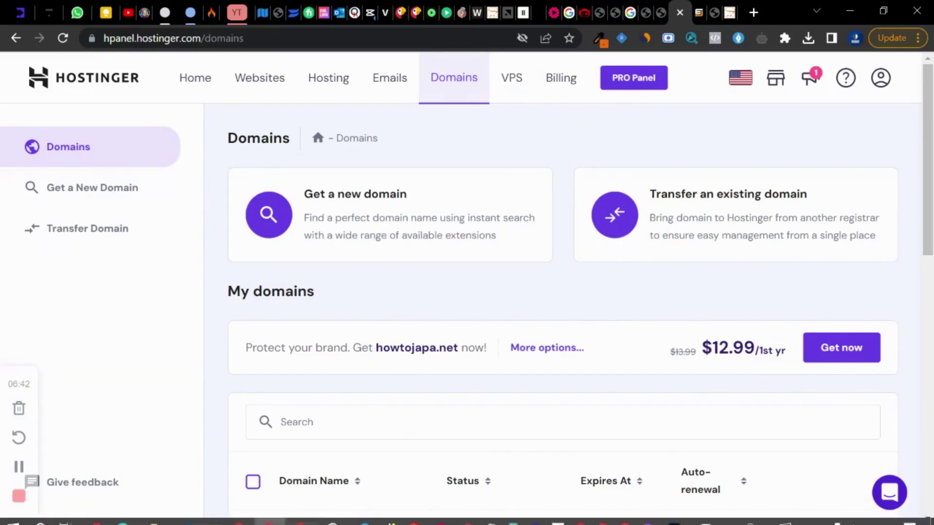
click(300, 515)
scroll(576, 280, down, 15)
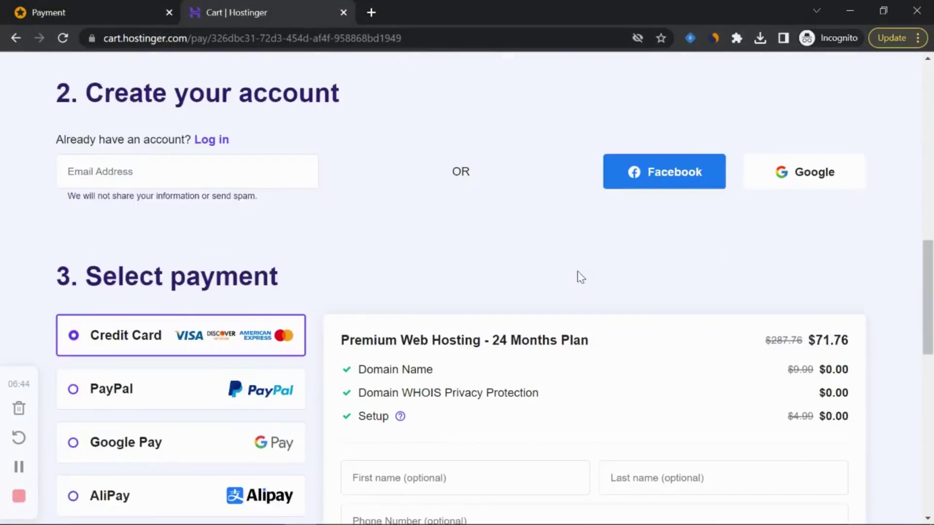
scroll(423, 214, down, 5)
scroll(409, 219, up, 12)
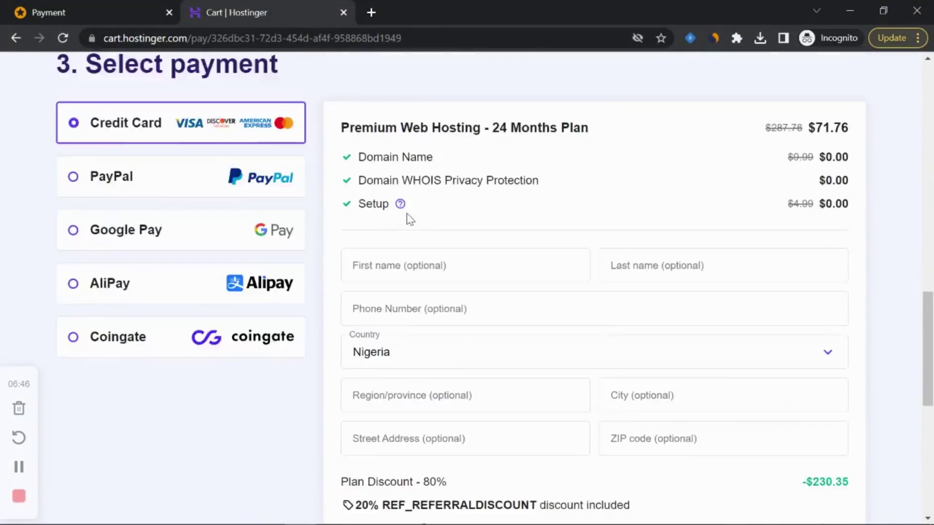
drag(86, 168, 408, 169)
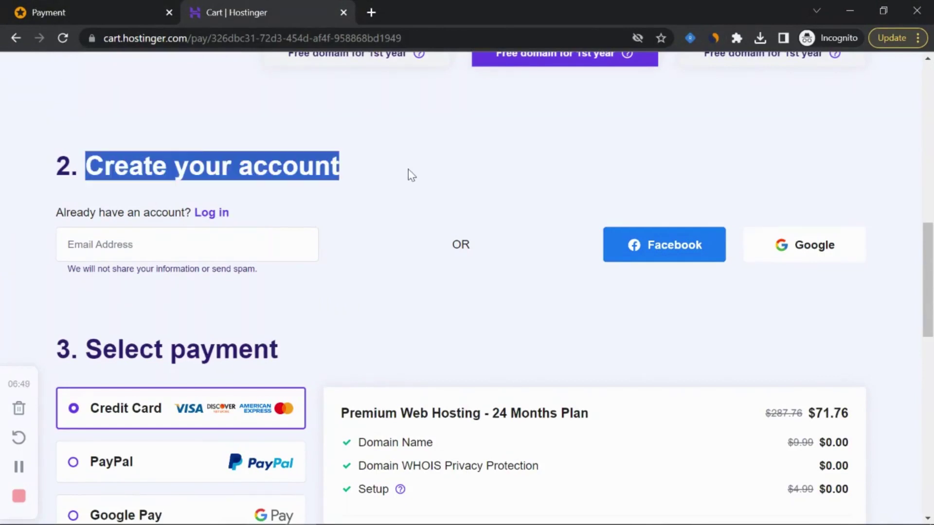
click(445, 204)
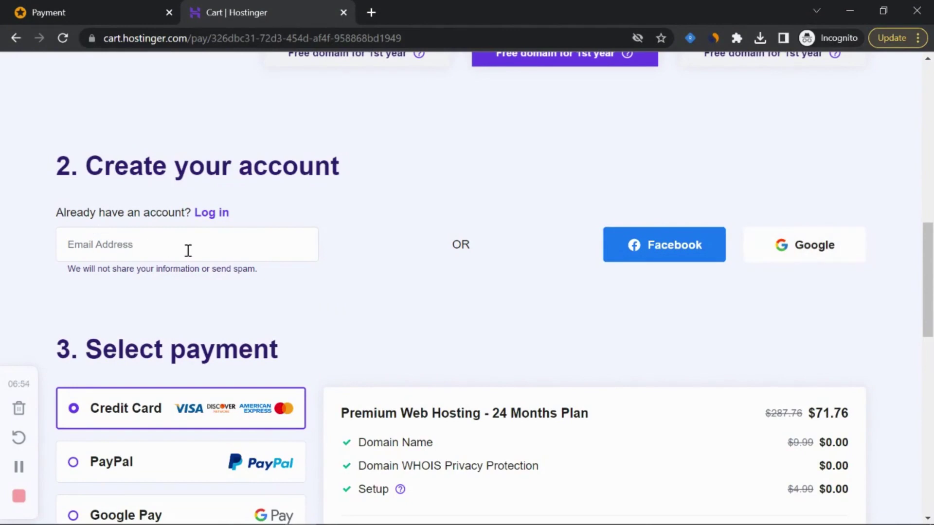
scroll(555, 283, down, 5)
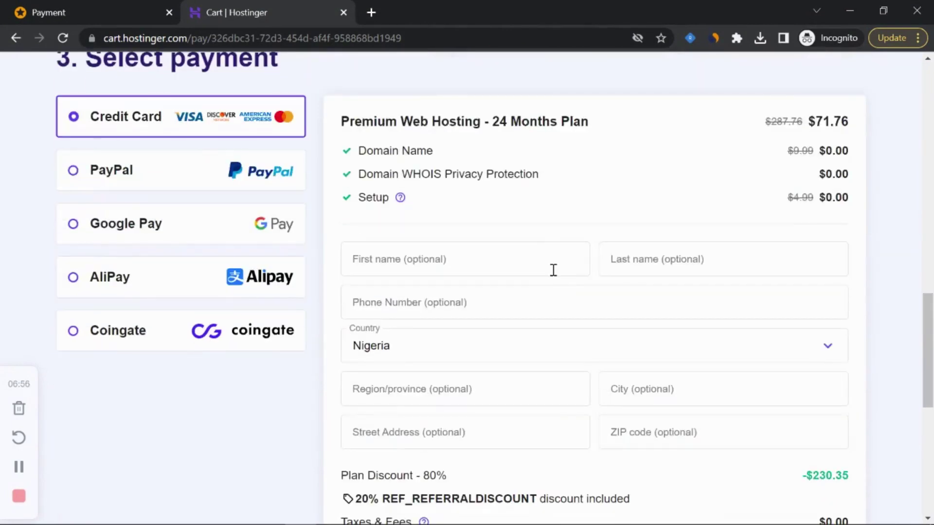
scroll(554, 270, down, 1)
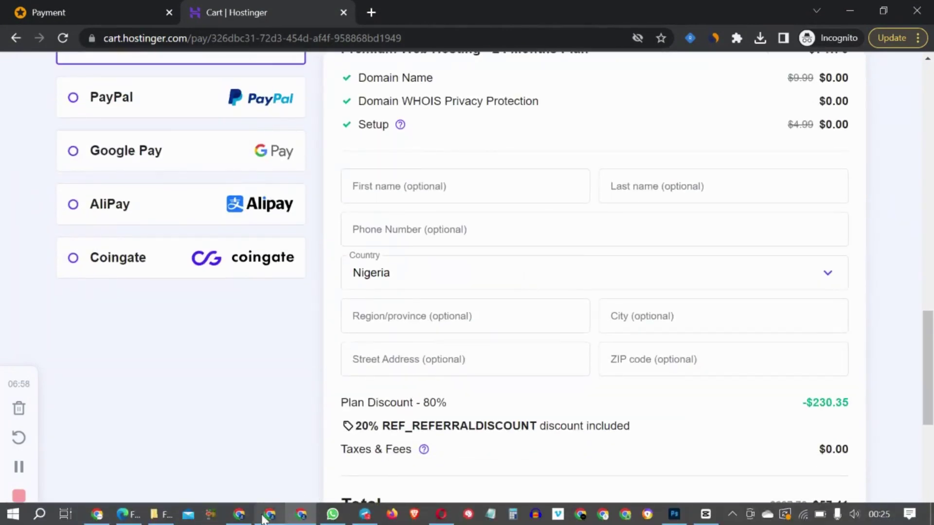
Step: Switch to the Hostinger panel window, open the new domain finder and enter classicway as the desired name
click(264, 517)
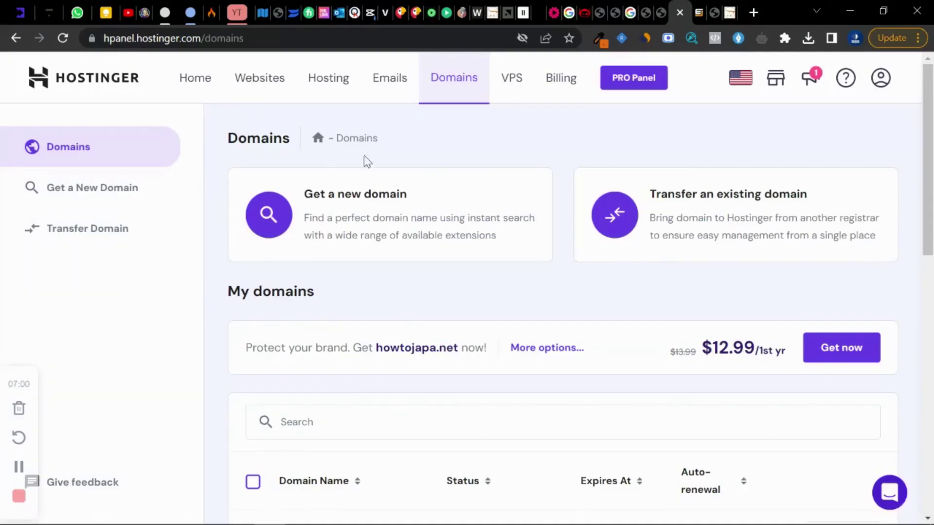
click(355, 202)
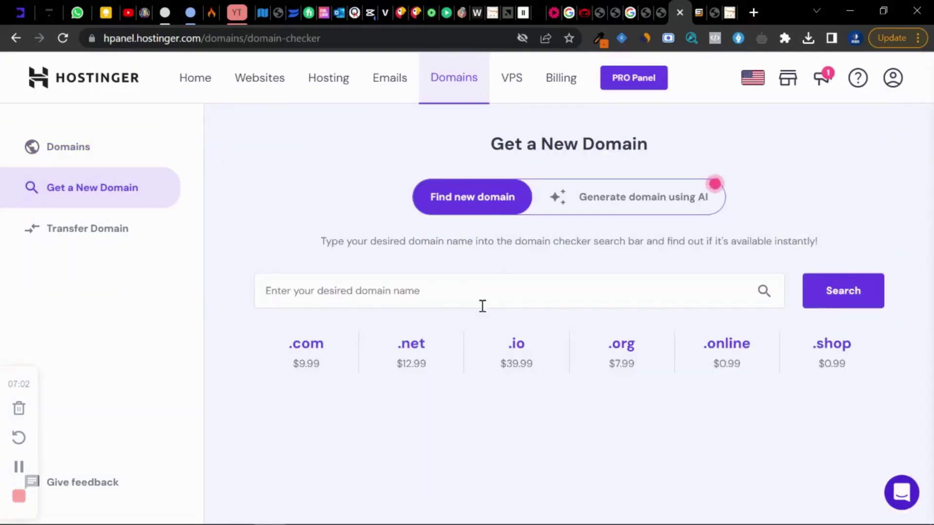
click(480, 293)
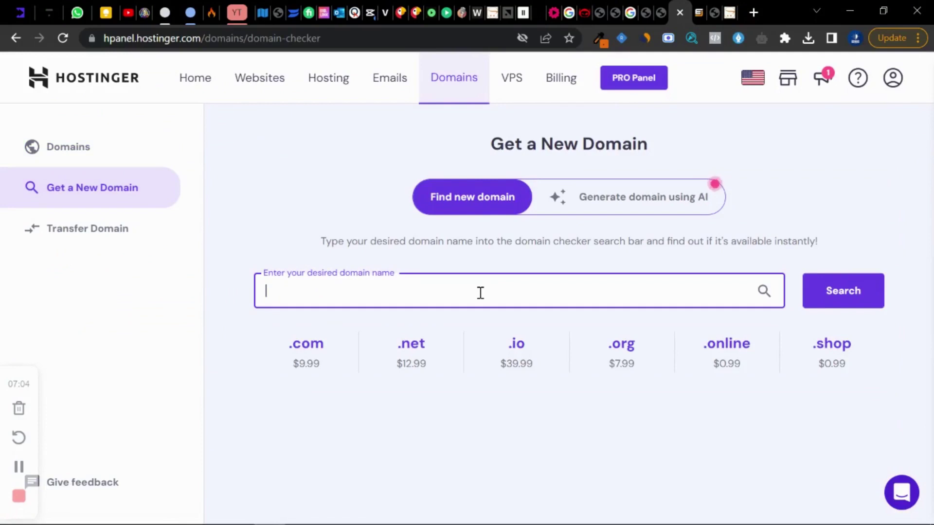
text(M)
key(BackSpace)
text(classicway)
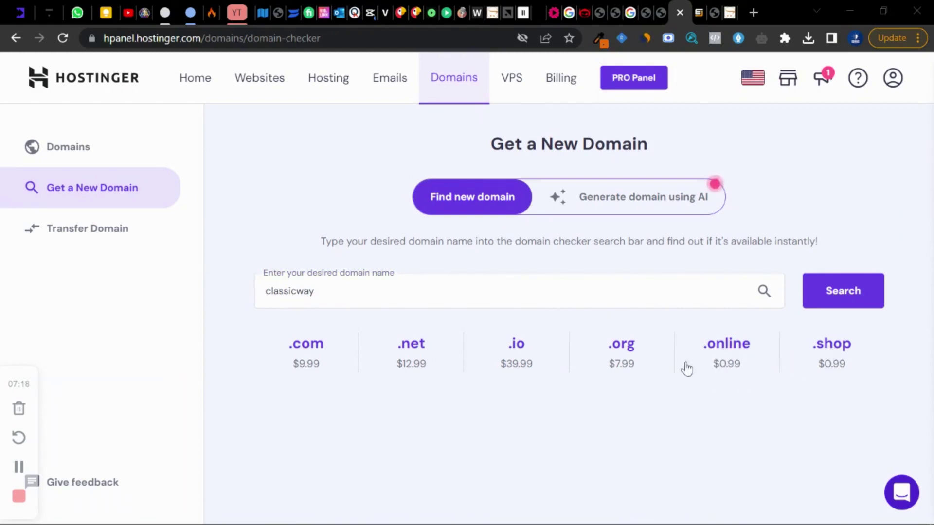
Step: Consult the suggested domain extensions on the Photoshop course slide, and search the domain finder for classicway.shop
mouse_move(623, 502)
click(671, 514)
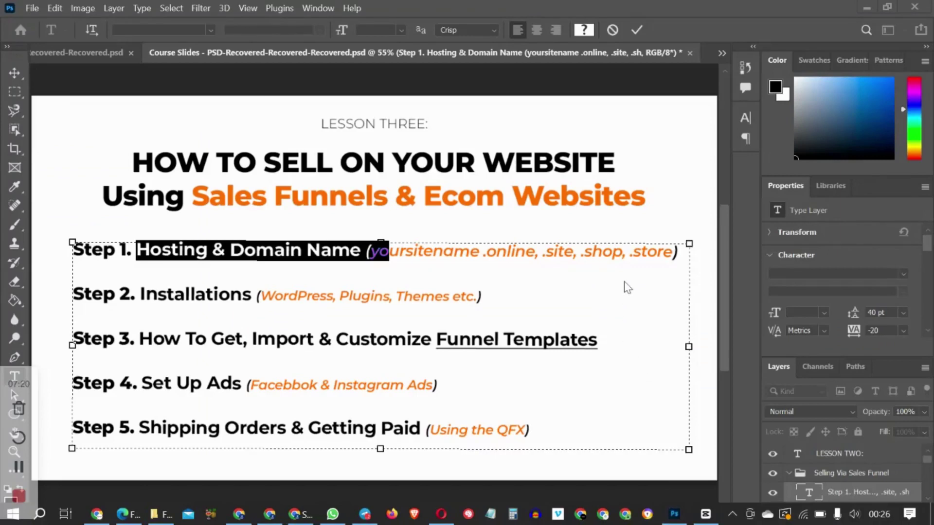
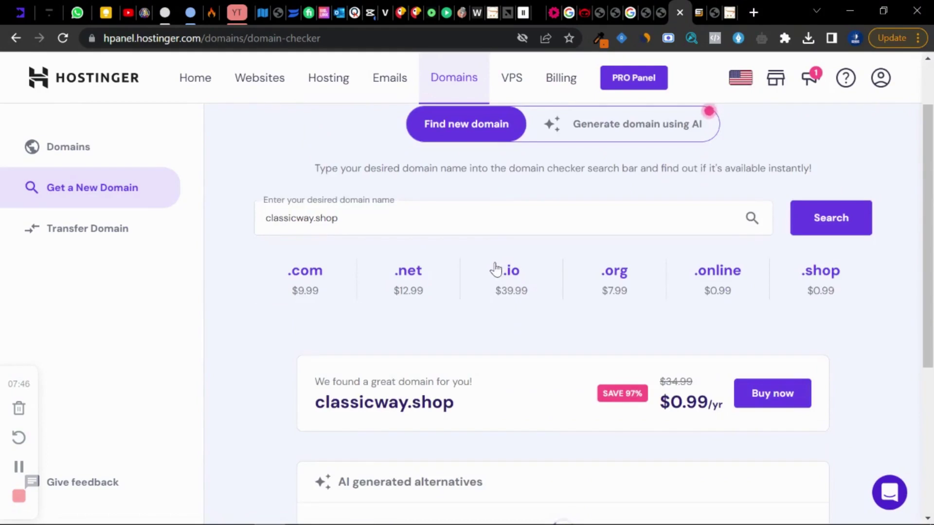
scroll(494, 267, down, 2)
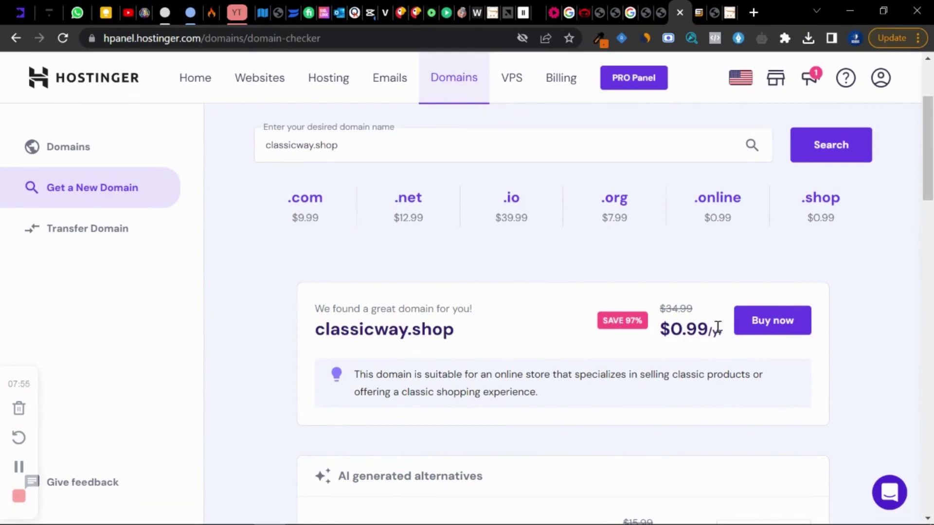
Step: Buy the classicway.shop domain for 1 year and complete the payment with the saved card
click(754, 319)
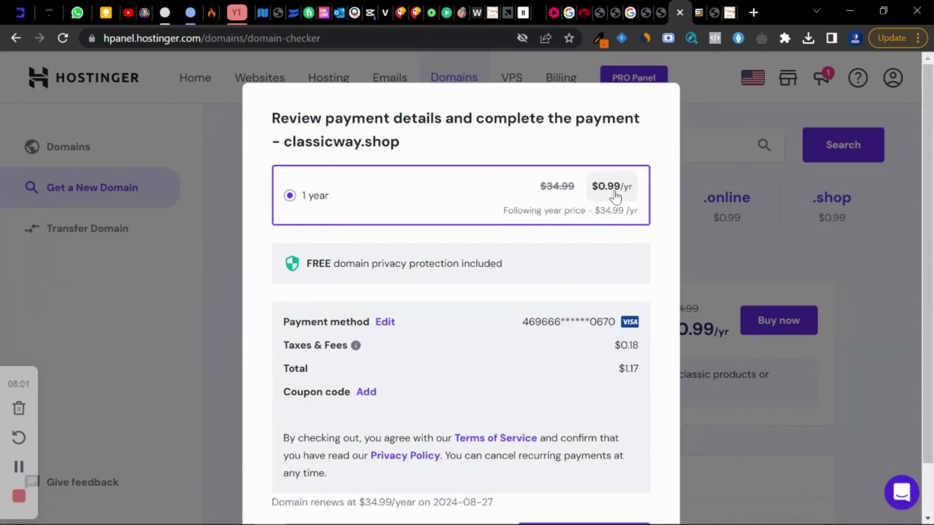
scroll(586, 270, down, 1)
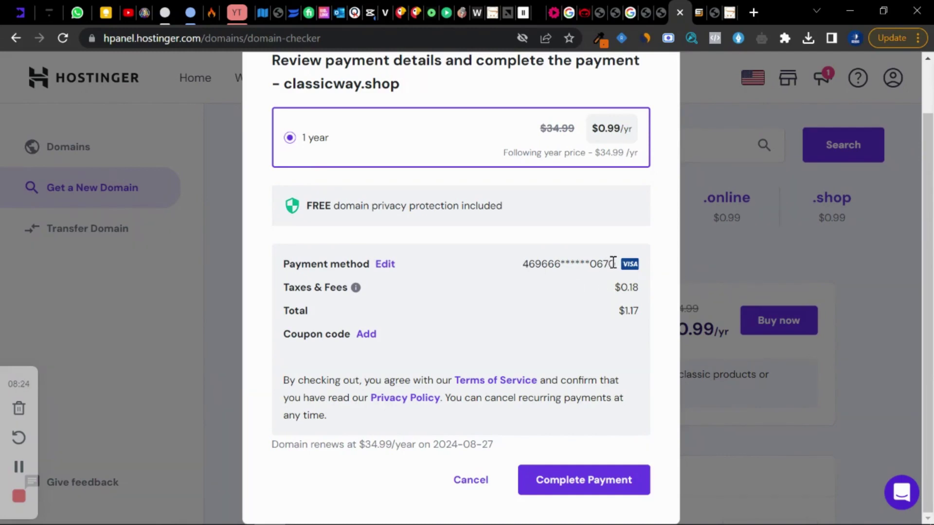
click(572, 482)
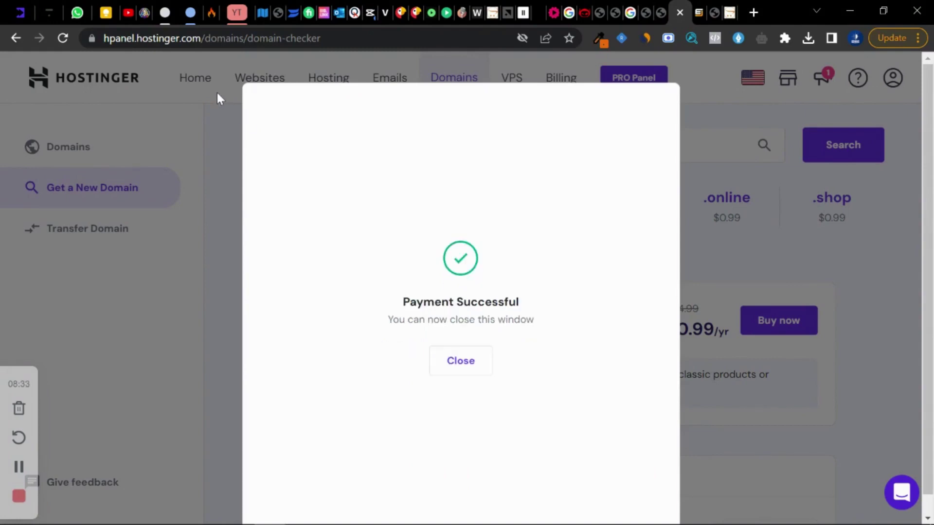
Step: Close the payment dialog and finish registering classicway.shop with the existing domain profile
click(461, 361)
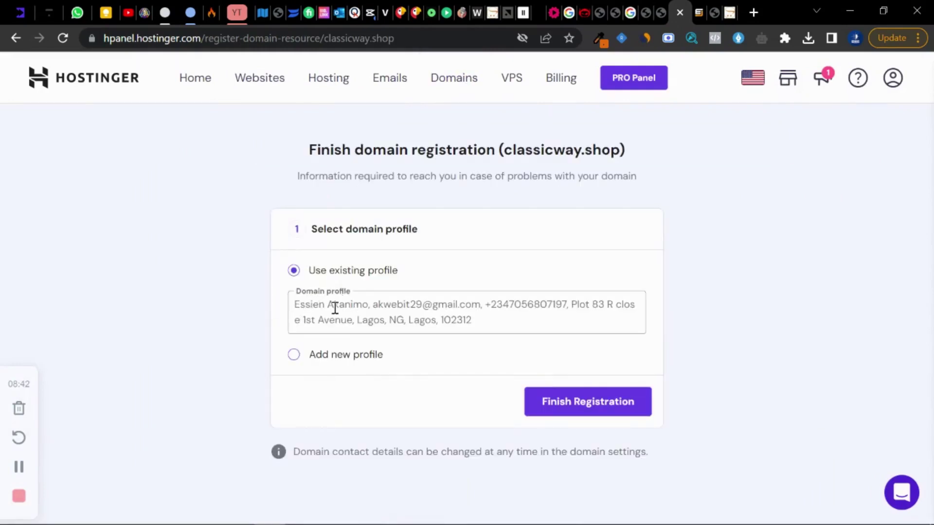
click(588, 406)
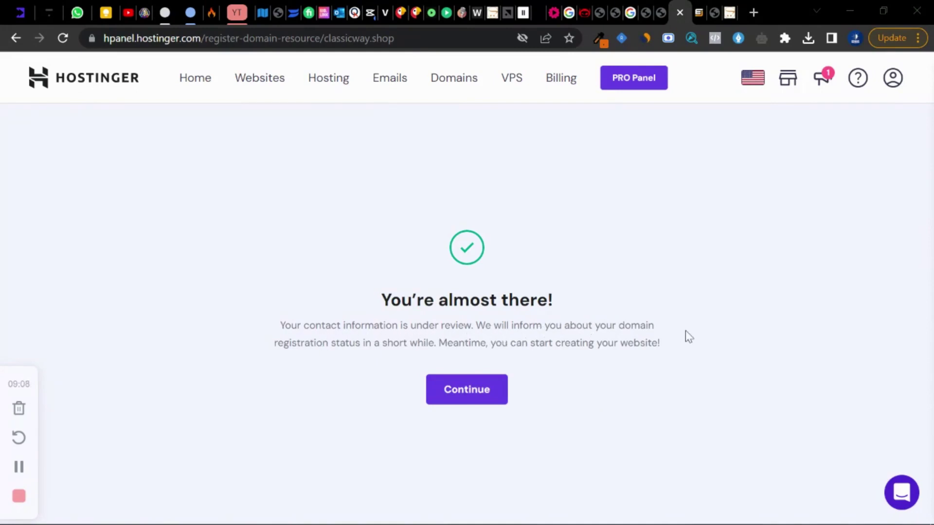
Step: Continue to the classicway.shop domain overview and start connecting the website to the hosting plan
click(482, 384)
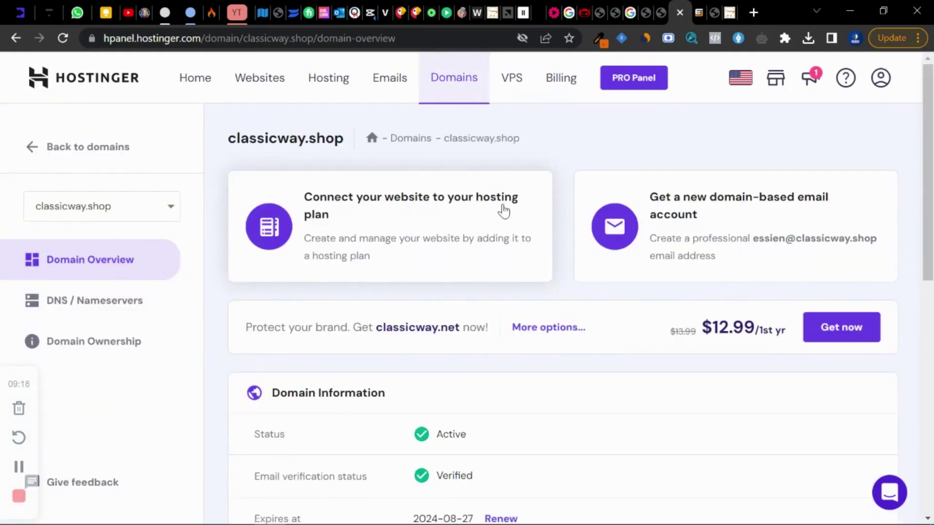
scroll(503, 209, down, 3)
scroll(502, 209, up, 3)
click(422, 219)
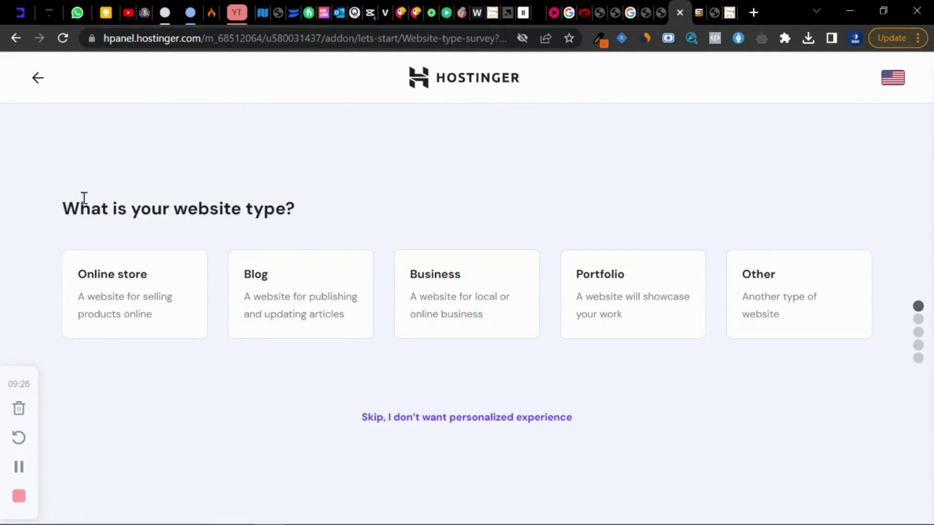
Step: Skip the website type survey, choose to create a new website, and skip the platform selection to start from scratch
click(443, 419)
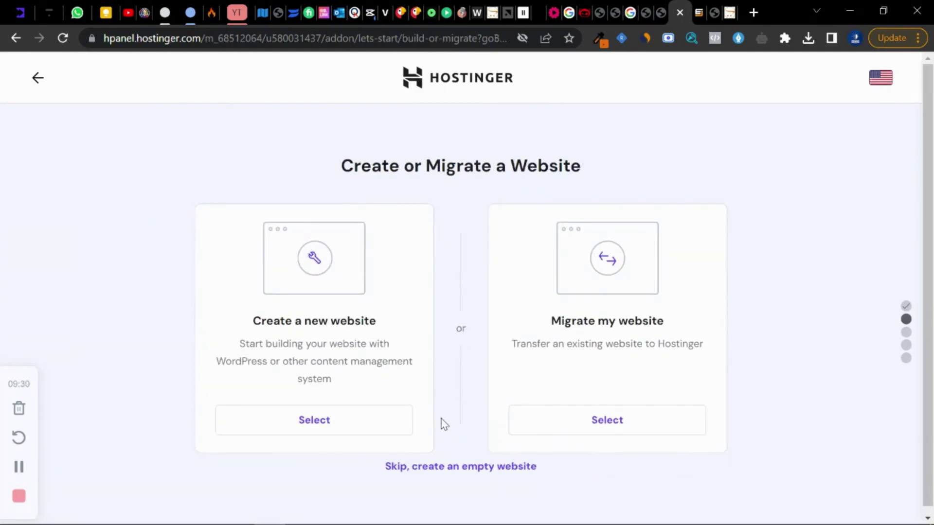
click(307, 419)
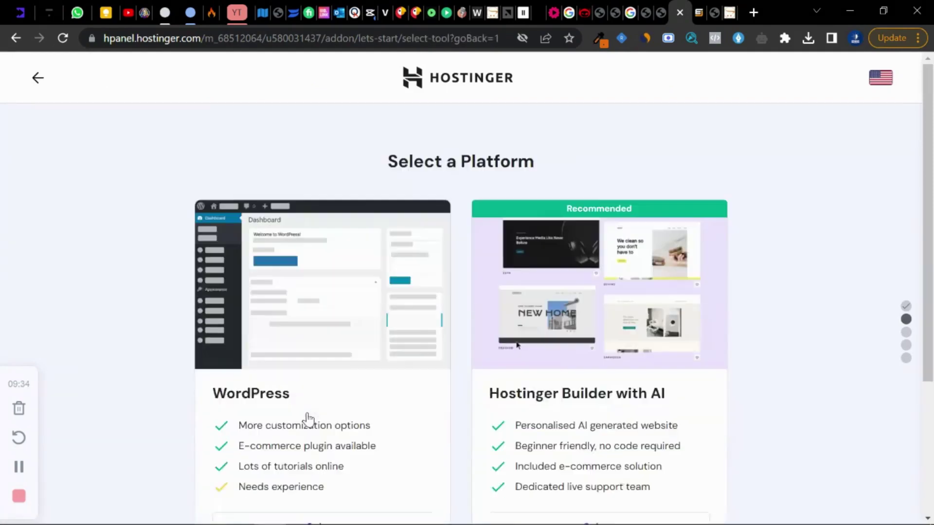
scroll(481, 415, down, 2)
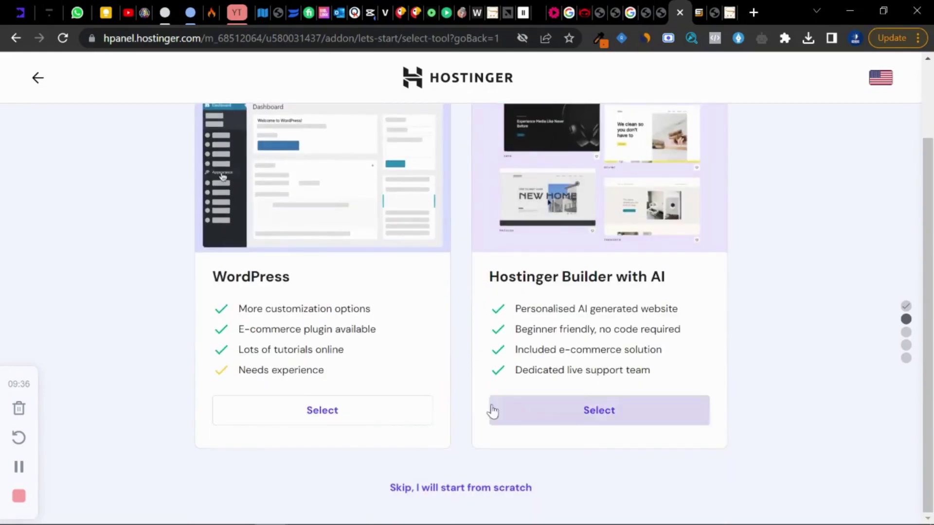
click(470, 488)
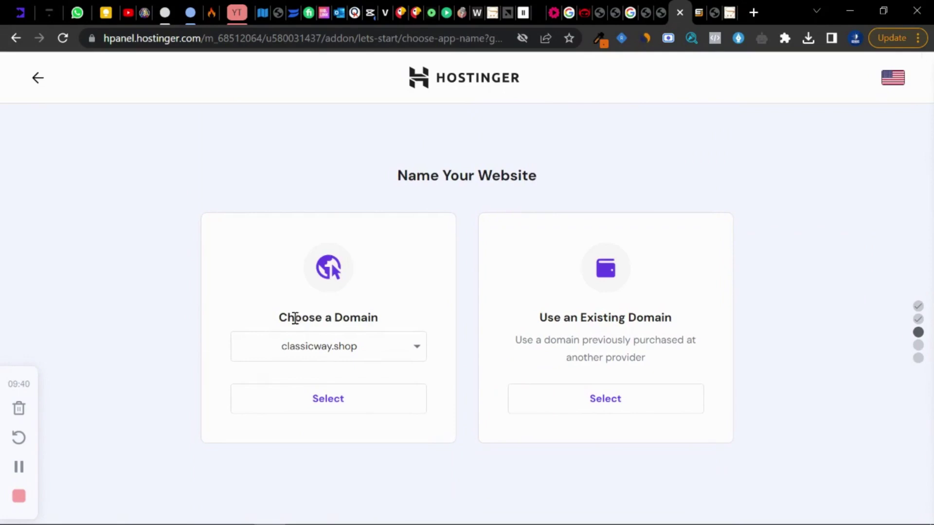
Step: Check the available domain options and name the website with the classicway.shop domain
drag(276, 317, 397, 319)
click(401, 296)
click(369, 351)
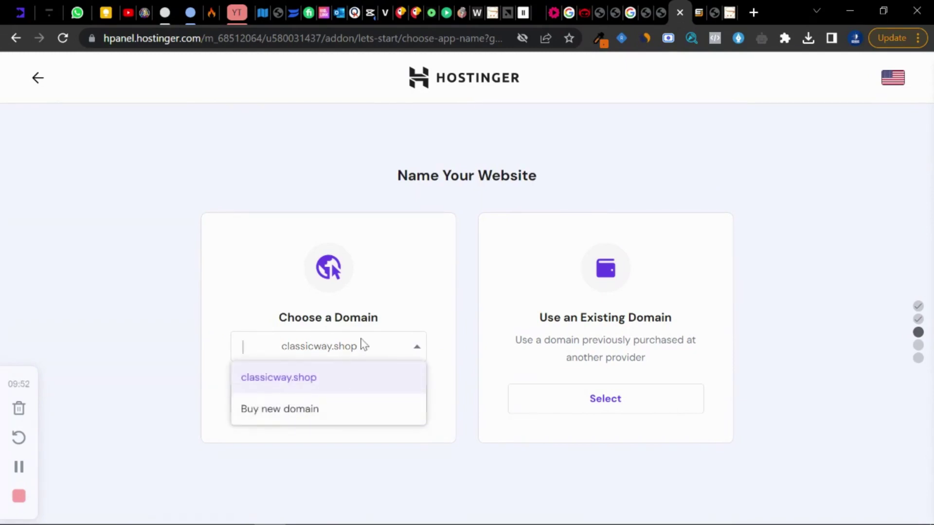
click(386, 300)
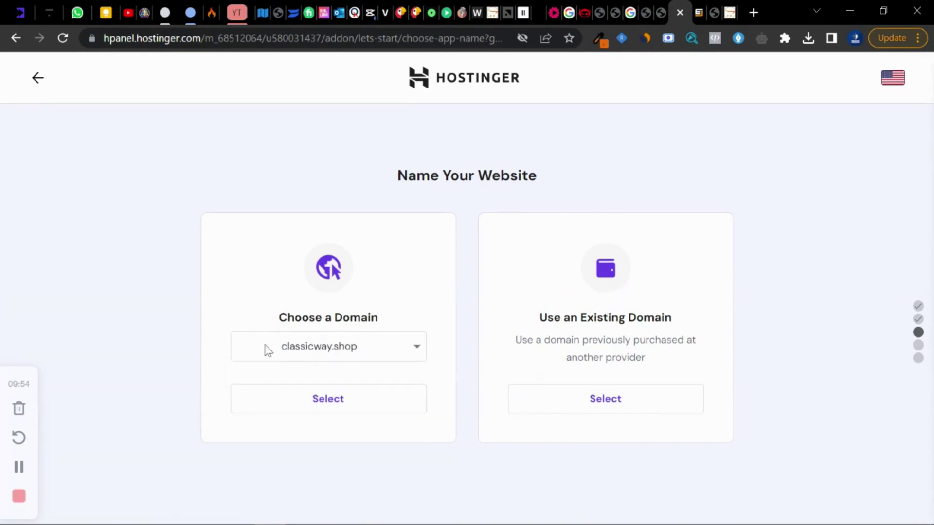
drag(284, 348, 360, 348)
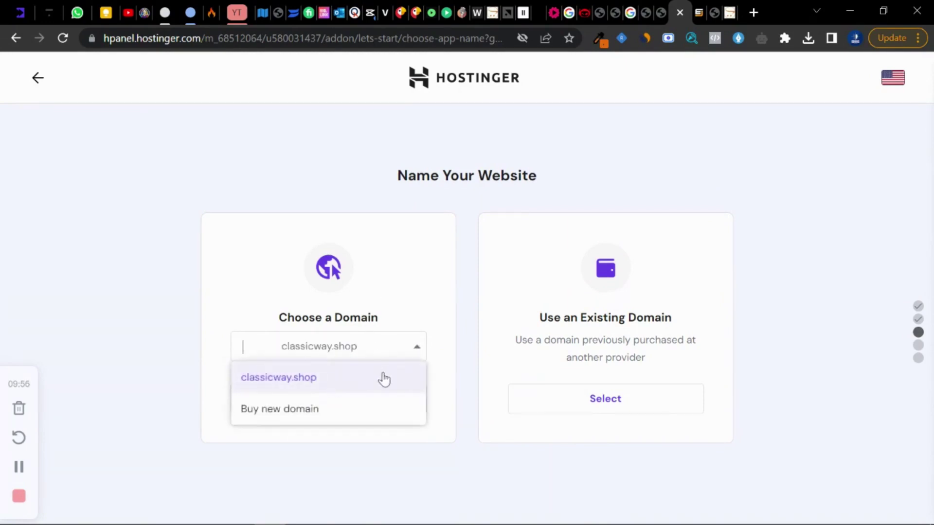
click(440, 359)
click(356, 410)
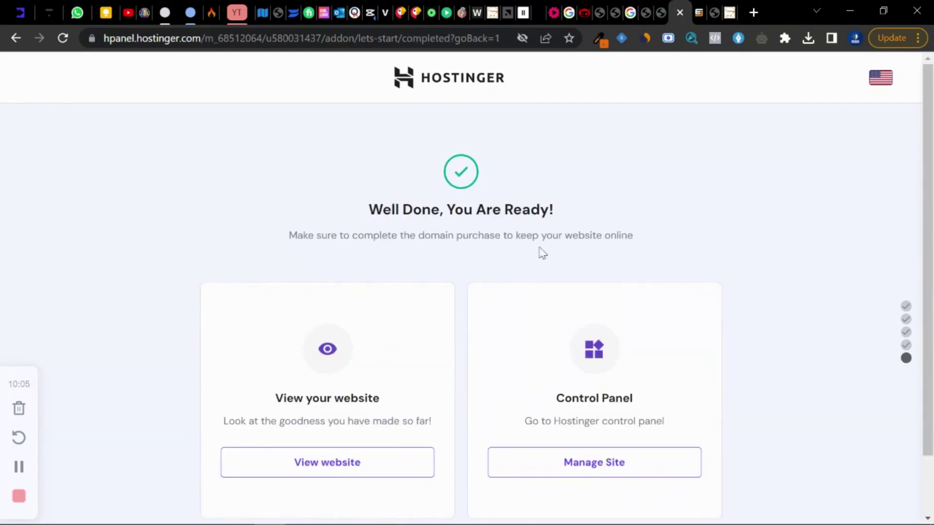
Step: Open the control panel for managing classicway.shop and look over its hosting dashboard
scroll(457, 278, down, 1)
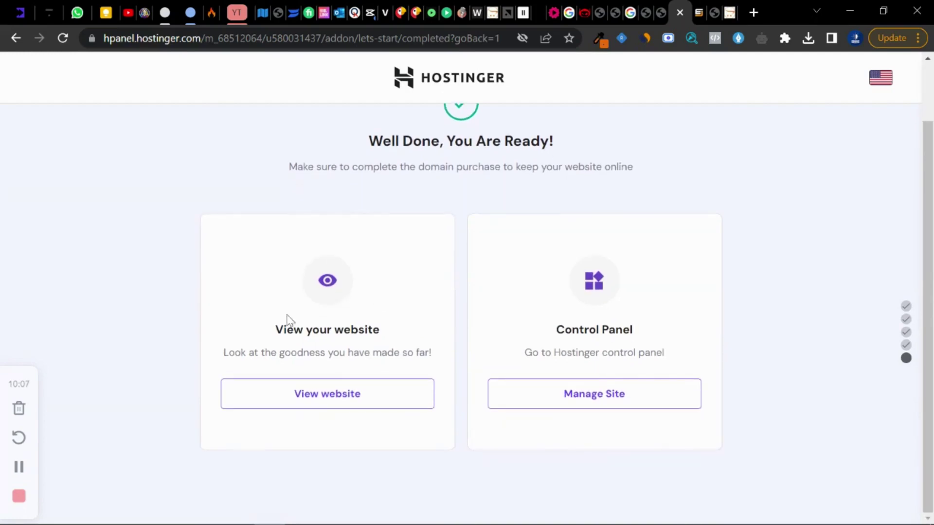
click(327, 395)
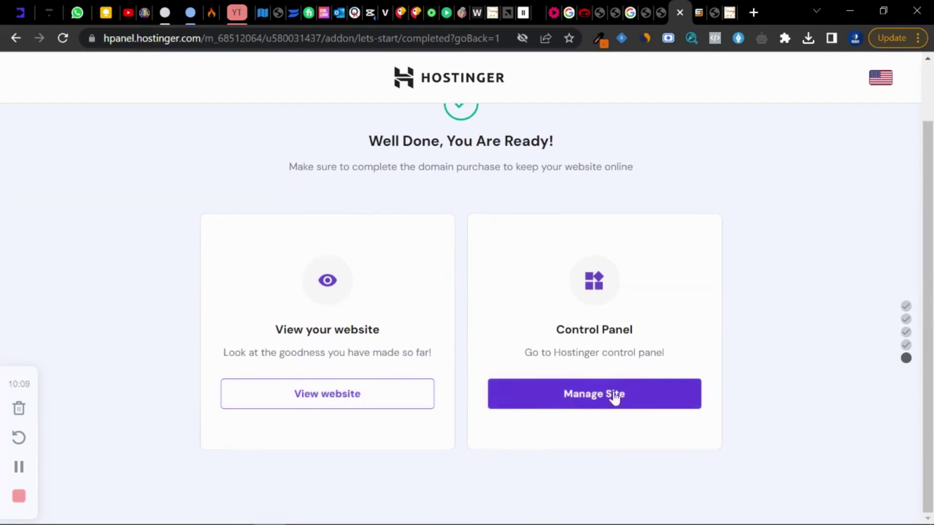
drag(273, 333, 393, 335)
click(413, 336)
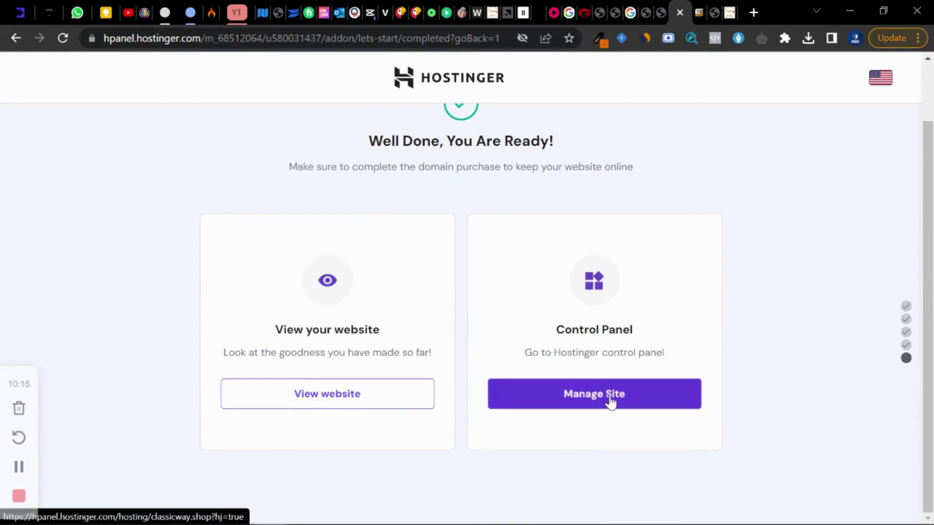
click(586, 396)
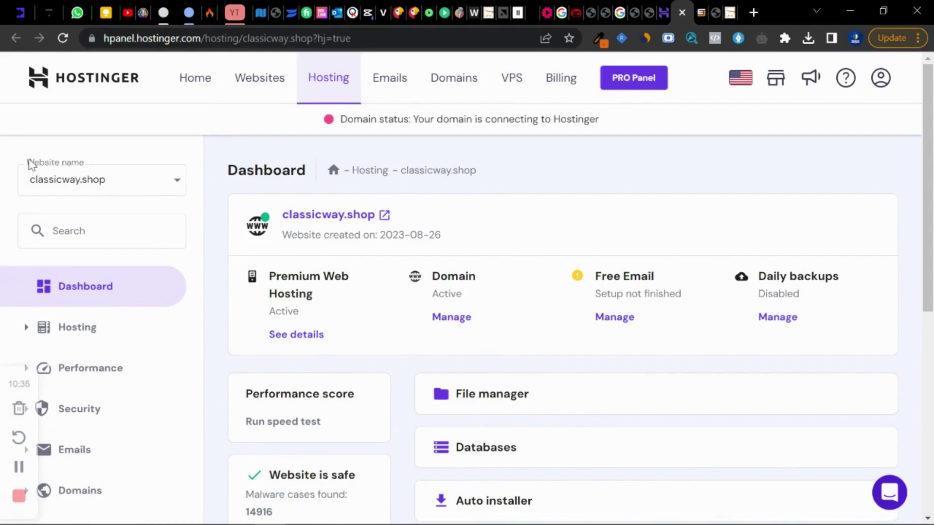
drag(29, 166, 111, 167)
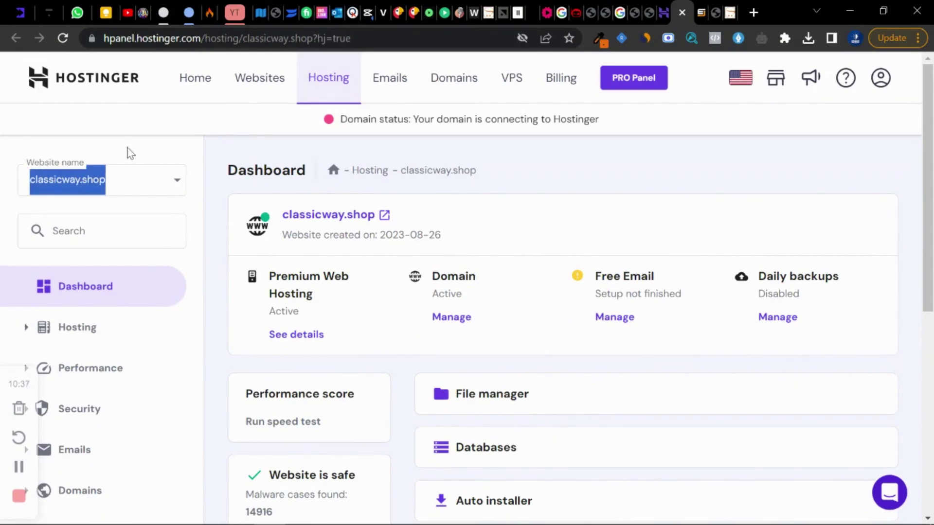
drag(229, 163, 238, 170)
scroll(427, 339, down, 3)
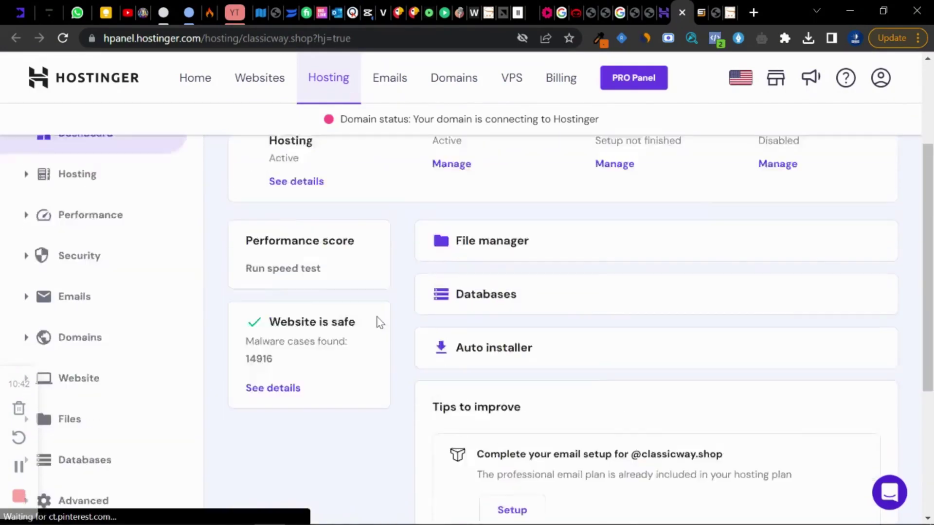
scroll(382, 321, up, 3)
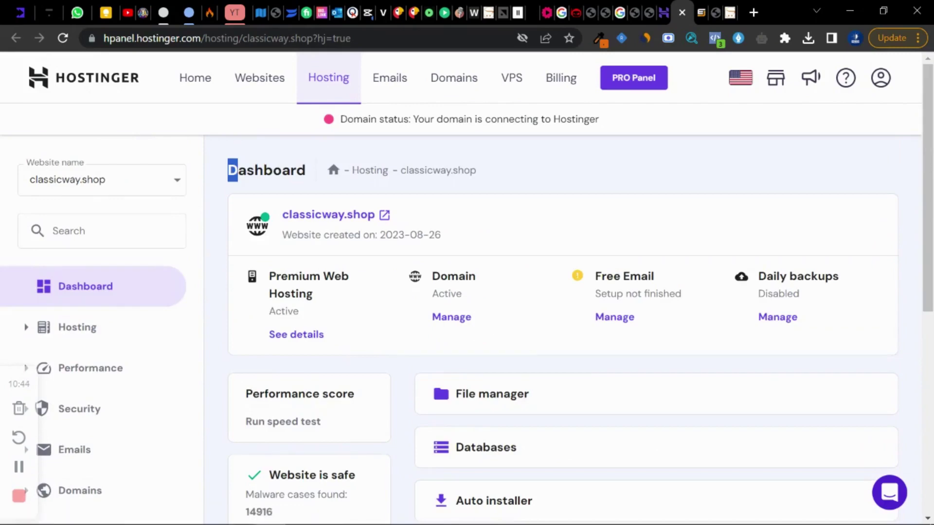
Step: Switch to the Photoshop course slide and highlight the Domain Name wording in the Step 1 line
mouse_move(652, 499)
click(673, 514)
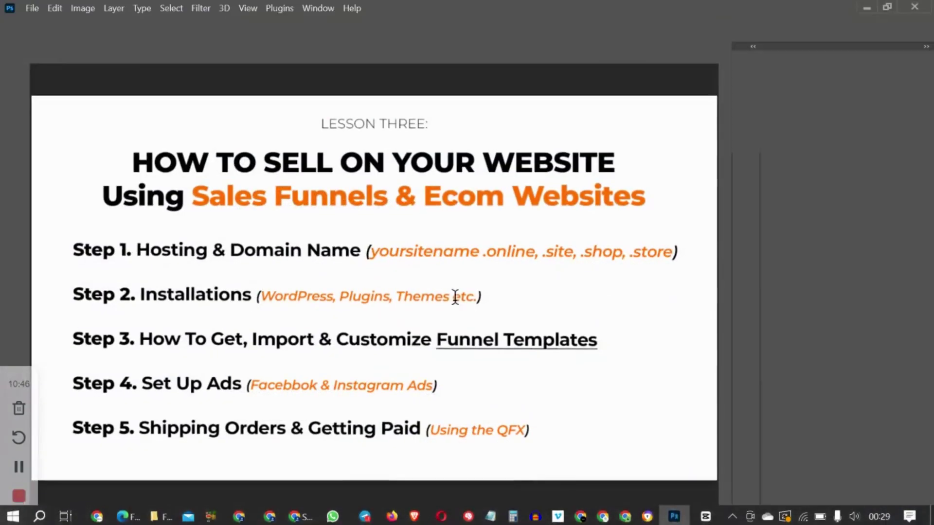
drag(138, 248, 365, 250)
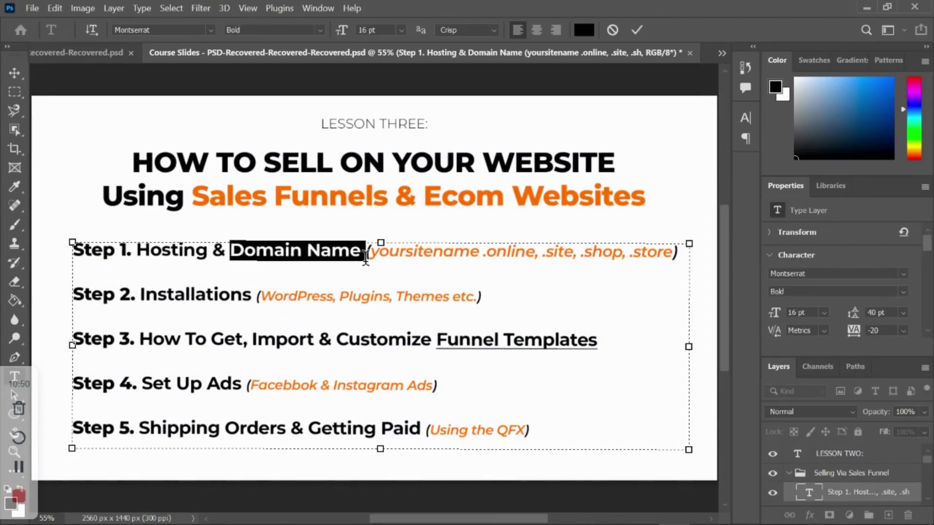